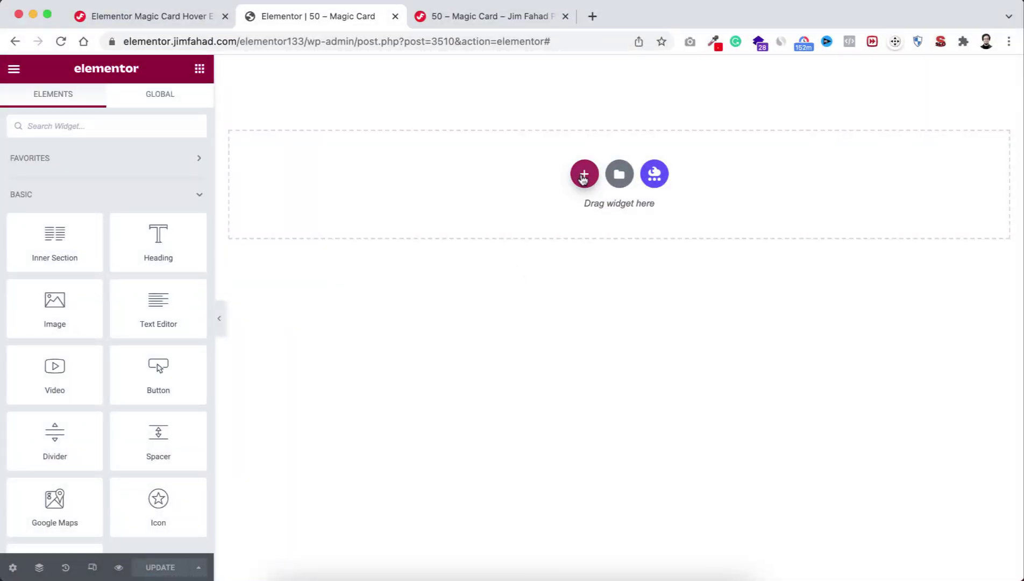
Add a three-column section with a minimum height of 100 VH
{"action": "left_click", "coordinate": [583, 176]}
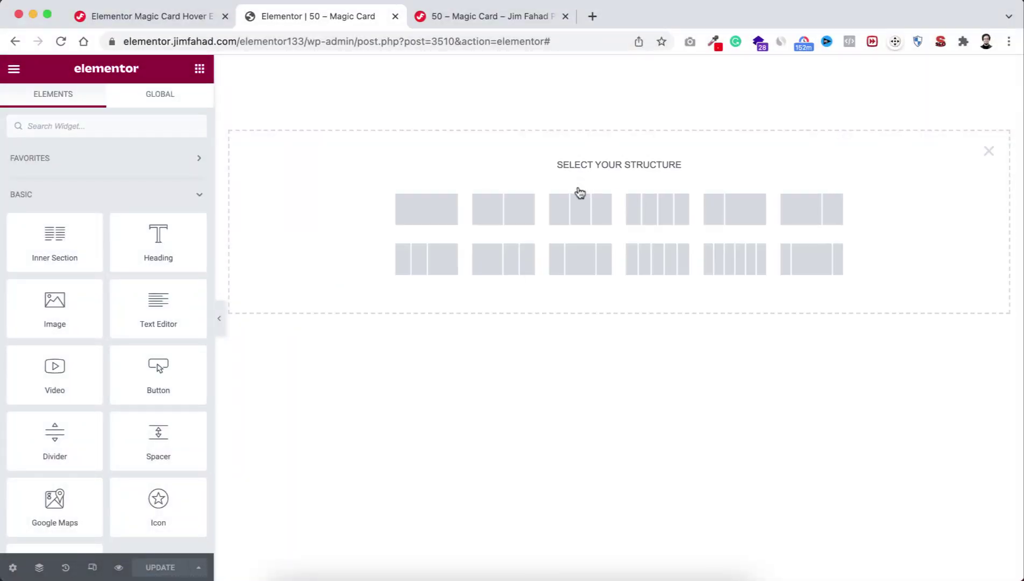
{"action": "left_click", "coordinate": [578, 220]}
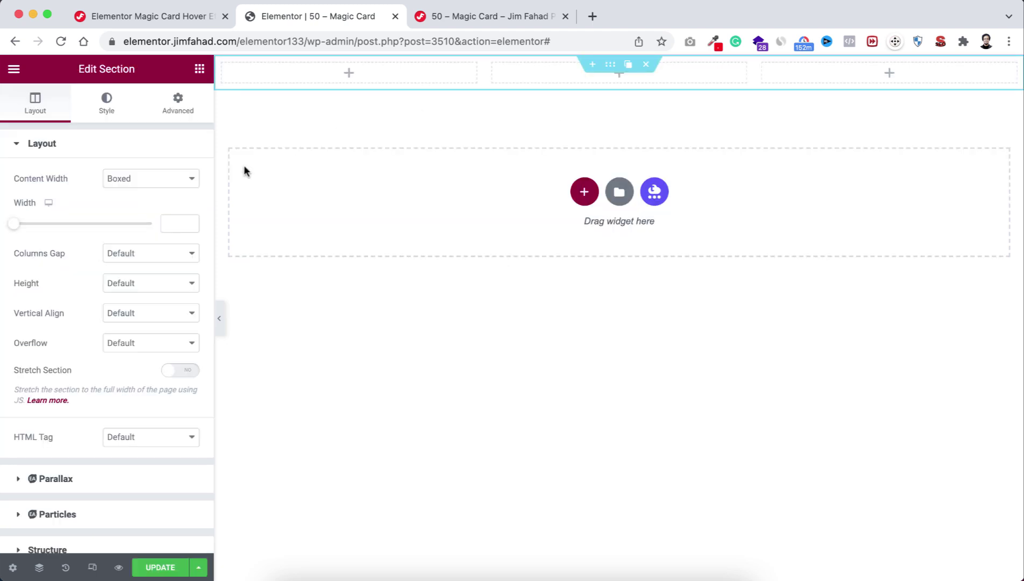
{"action": "left_click", "coordinate": [110, 282]}
{"action": "left_click", "coordinate": [123, 311]}
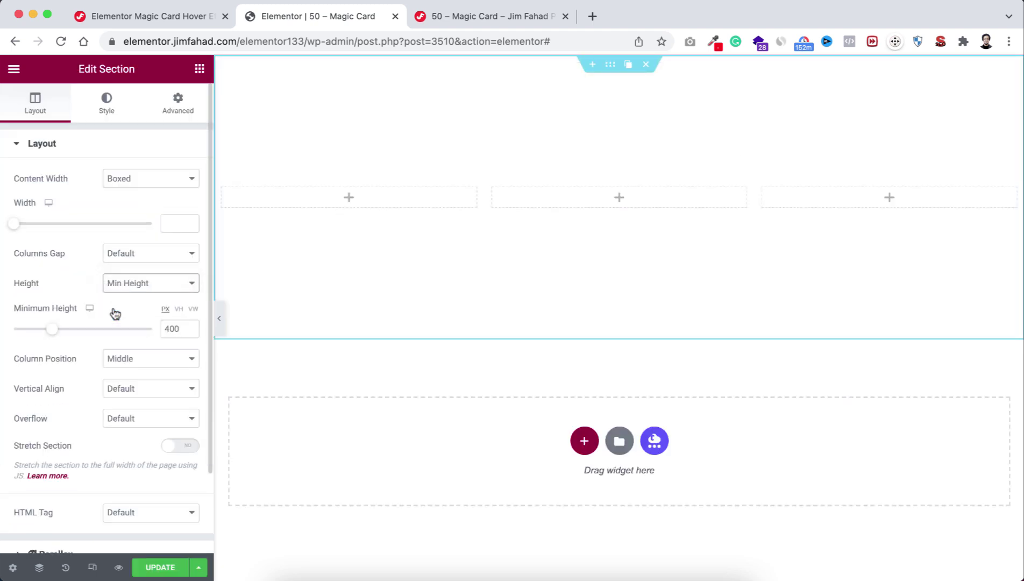
{"action": "left_click", "coordinate": [178, 309]}
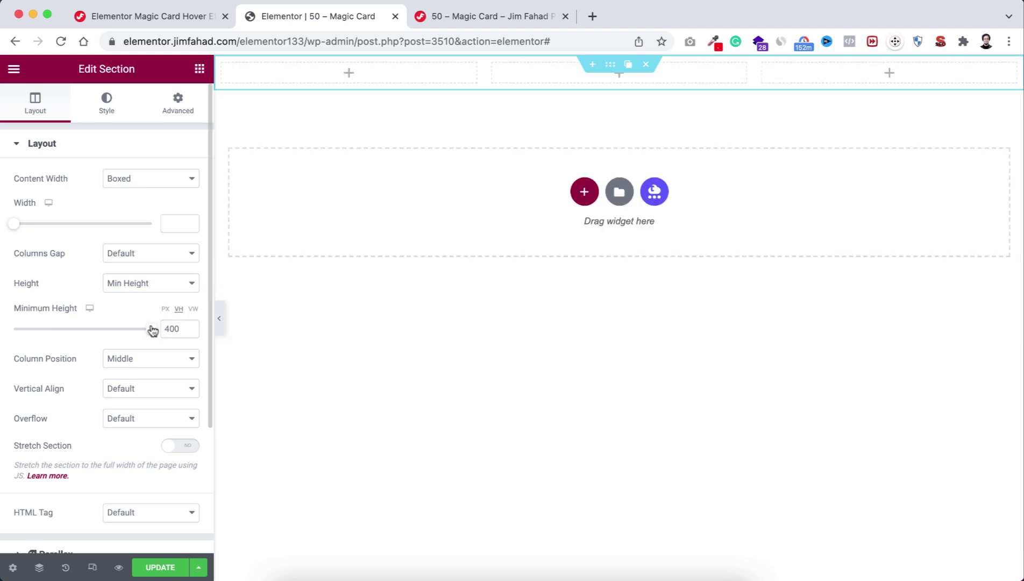
Give the section a classic background in colour #080a17
{"action": "left_click", "coordinate": [107, 109]}
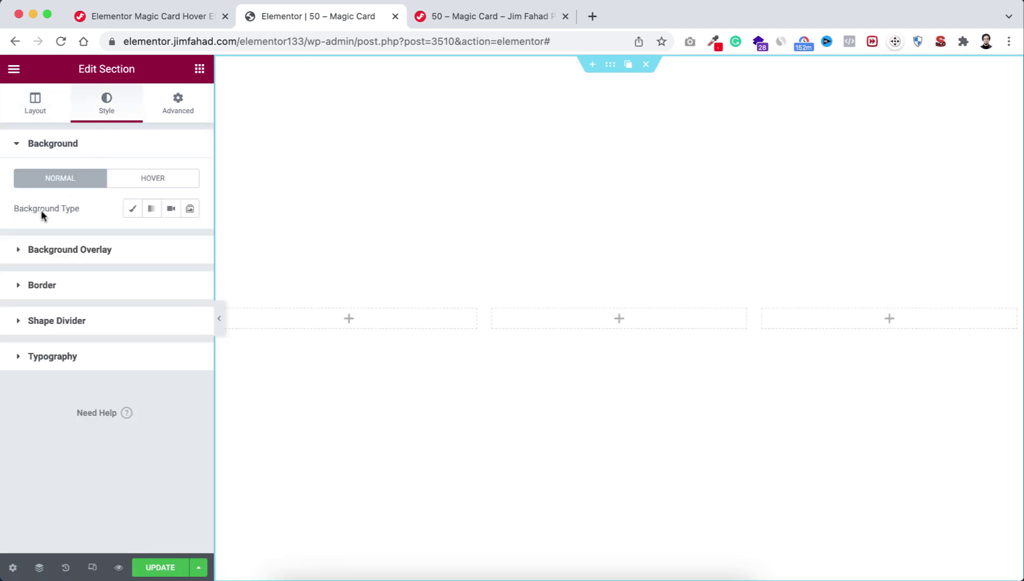
{"action": "left_click", "coordinate": [133, 210]}
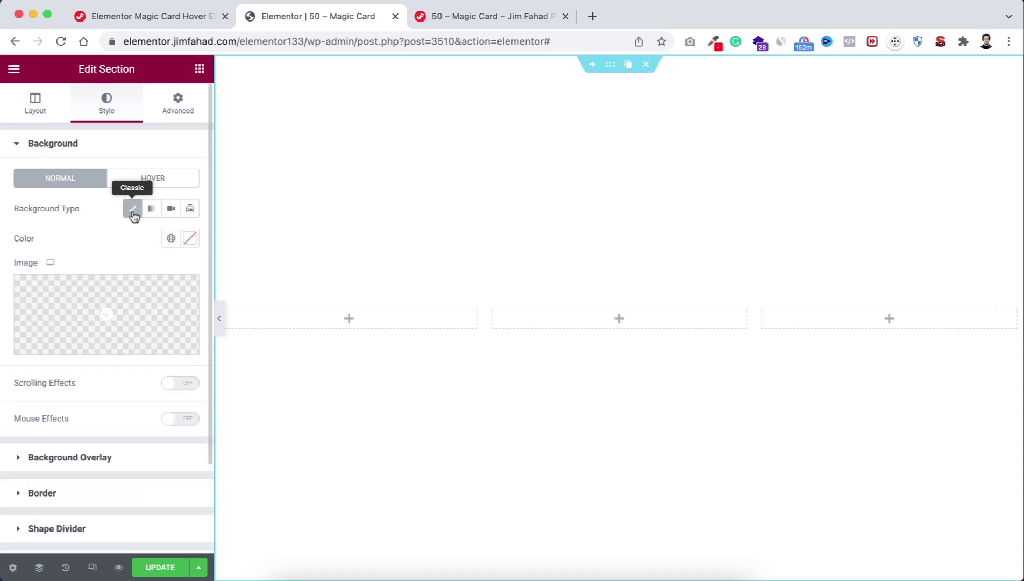
{"action": "left_click", "coordinate": [192, 240]}
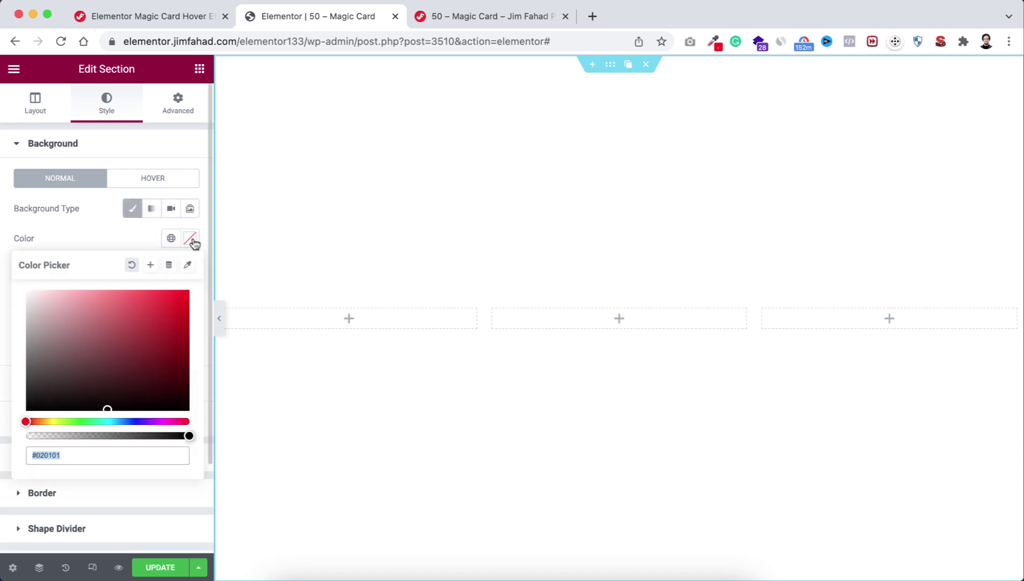
{"action": "type", "text": "#080a17"}
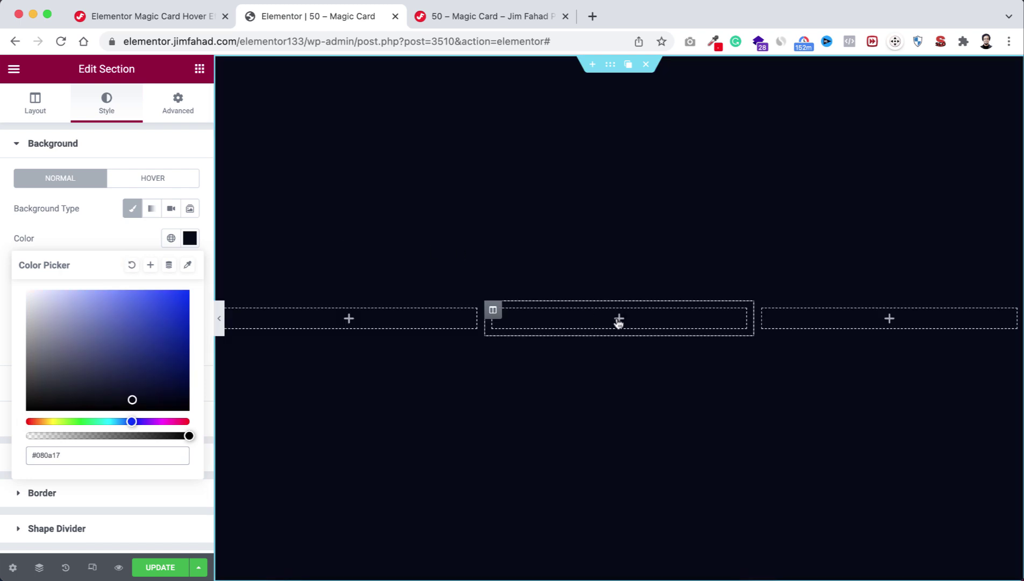
Drop an Inner Section into the middle column and delete its second column
{"action": "left_click", "coordinate": [618, 319]}
{"action": "left_click_drag", "start_coordinate": [46, 239], "coordinate": [585, 317]}
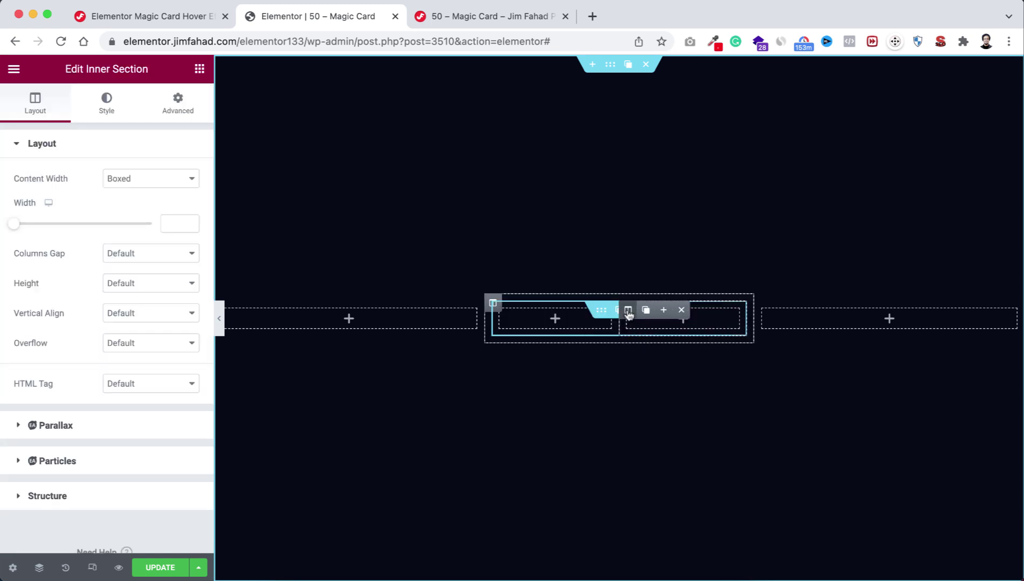
{"action": "left_click", "coordinate": [681, 310]}
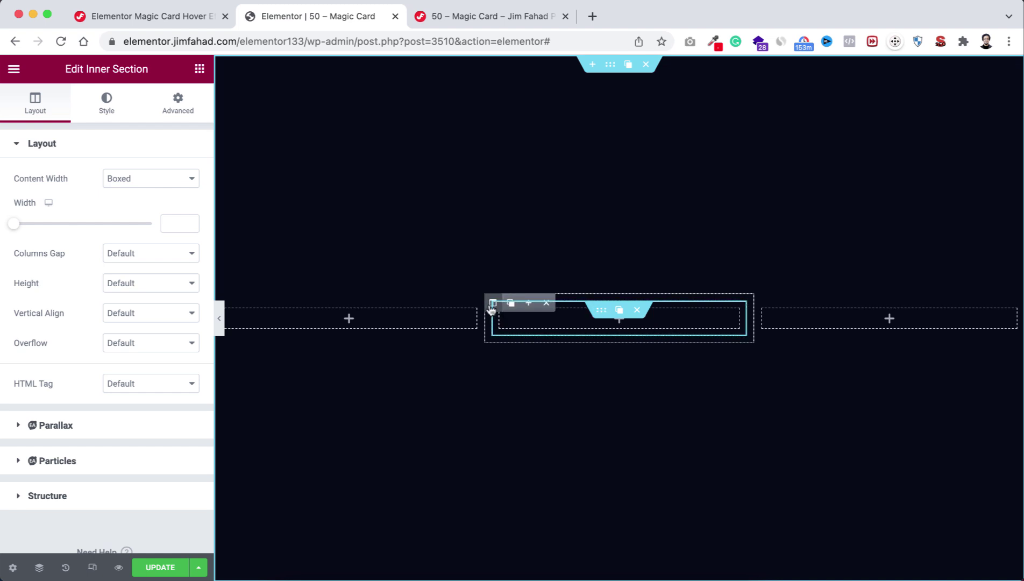
Set the remaining inner column's padding to 20 on every side
{"action": "left_click", "coordinate": [491, 305]}
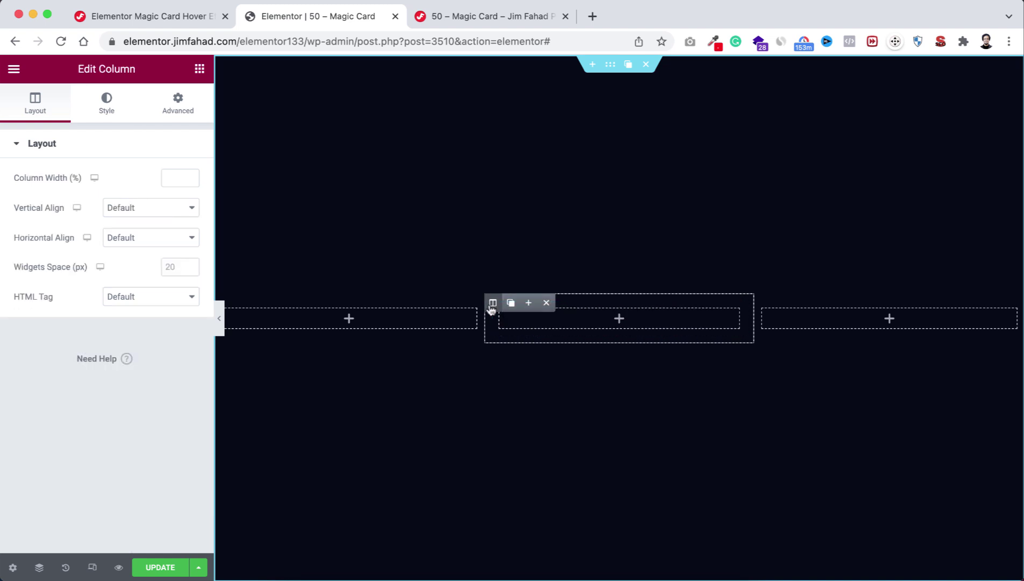
{"action": "left_click", "coordinate": [179, 110]}
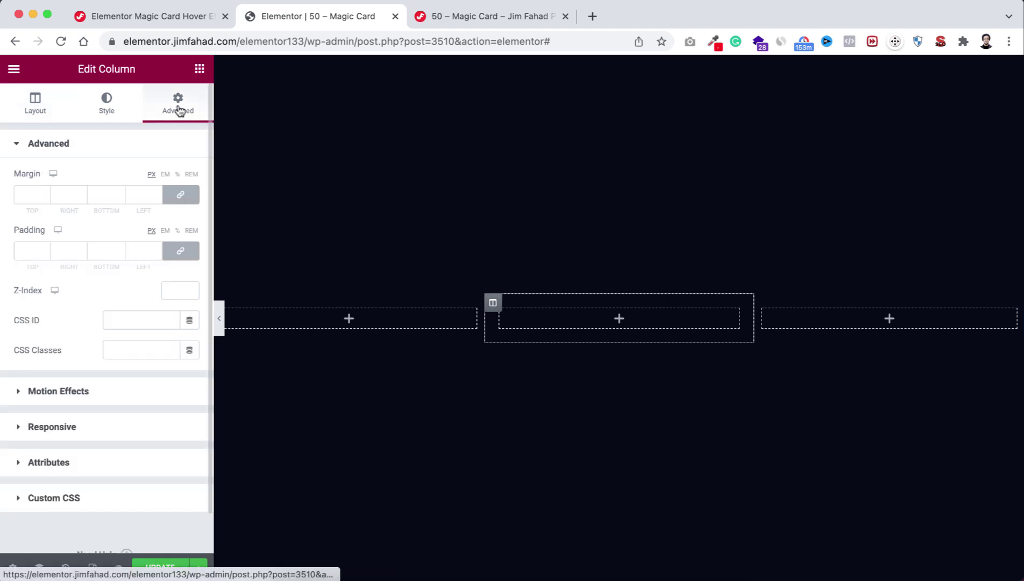
{"action": "left_click", "coordinate": [30, 248]}
{"action": "type", "text": "20"}
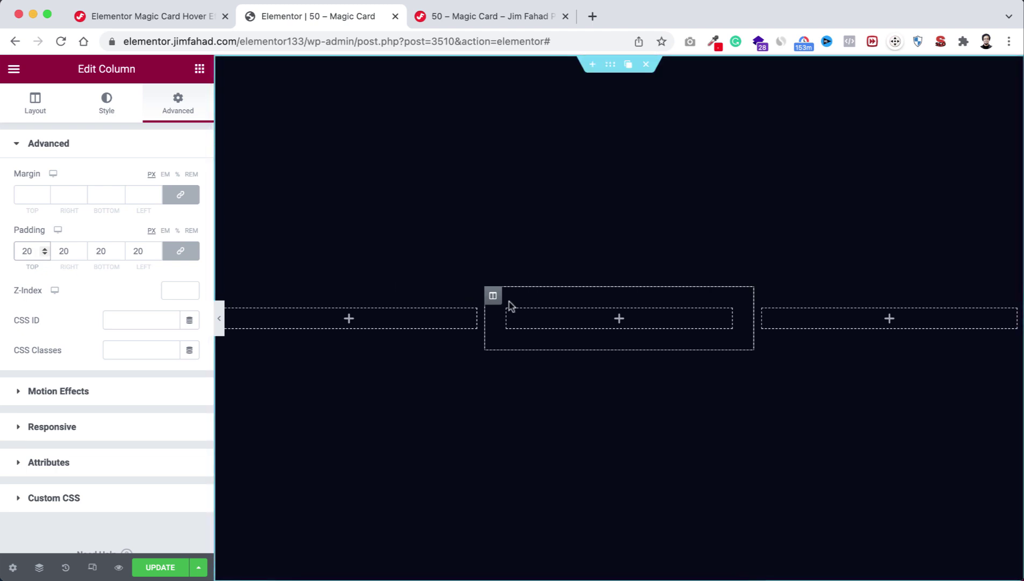
Give the inner section a 400px minimum height with content vertically centred
{"action": "left_click", "coordinate": [601, 311]}
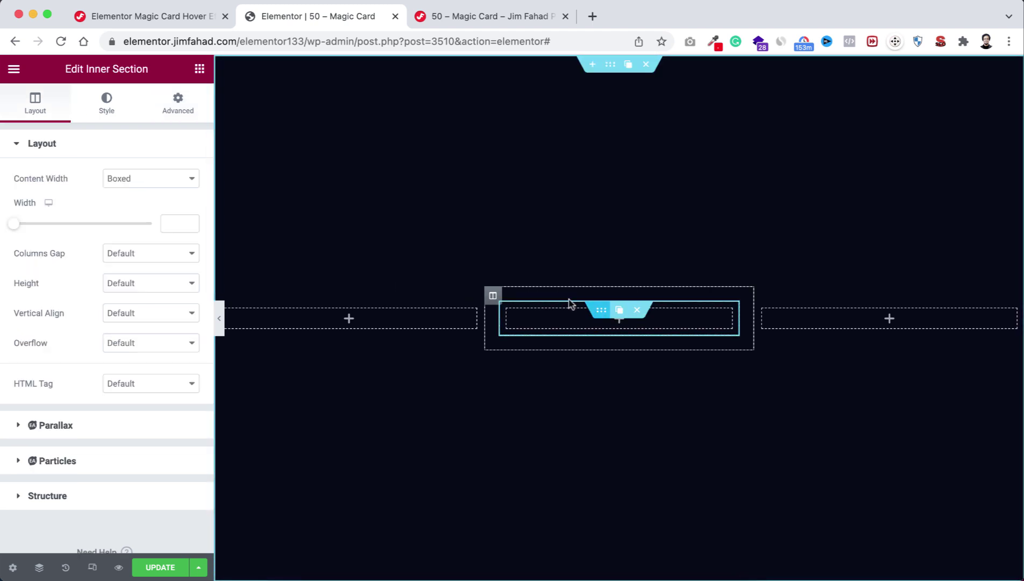
{"action": "left_click", "coordinate": [163, 281]}
{"action": "left_click", "coordinate": [159, 314]}
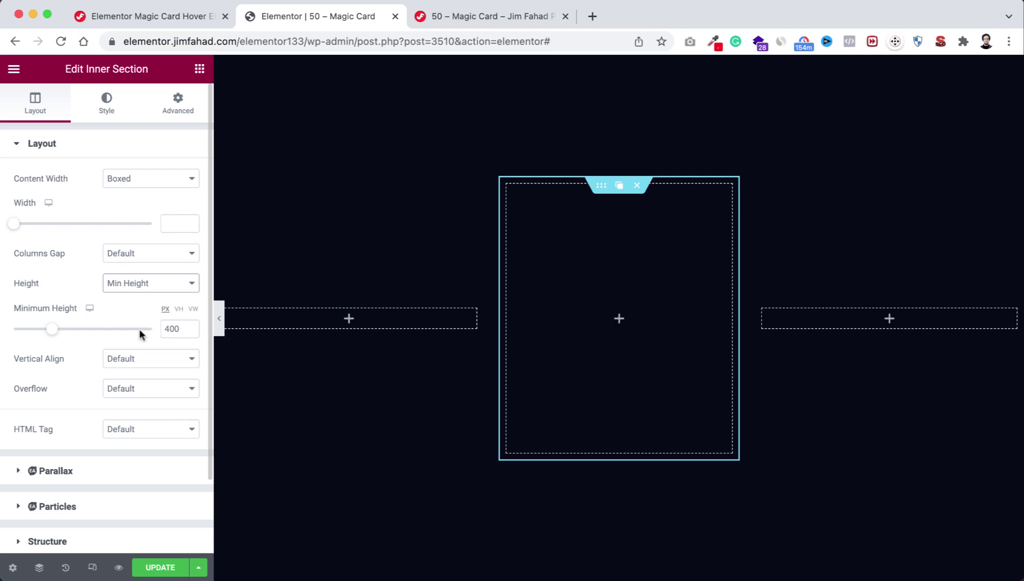
{"action": "left_click", "coordinate": [121, 359]}
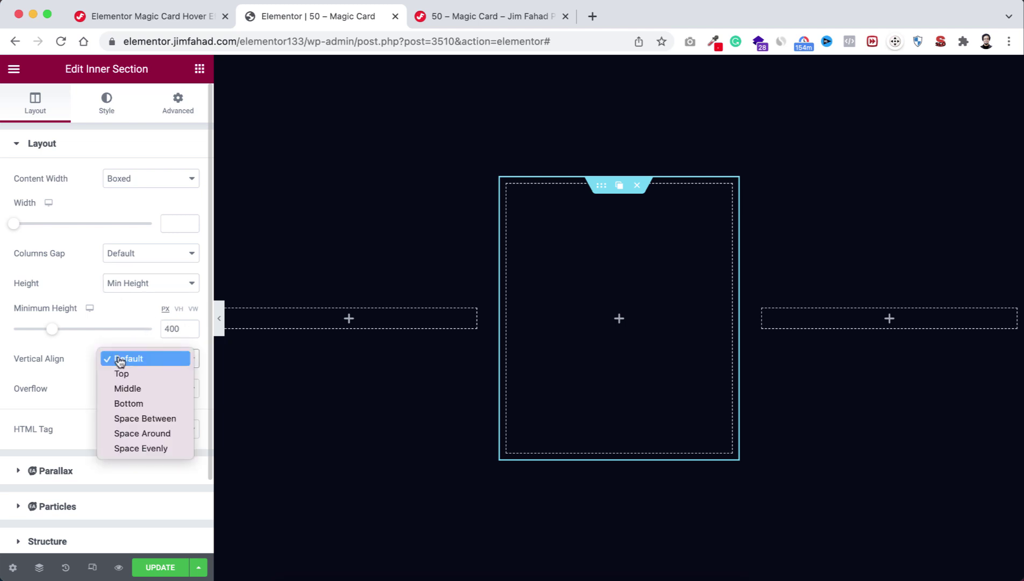
{"action": "left_click", "coordinate": [125, 390]}
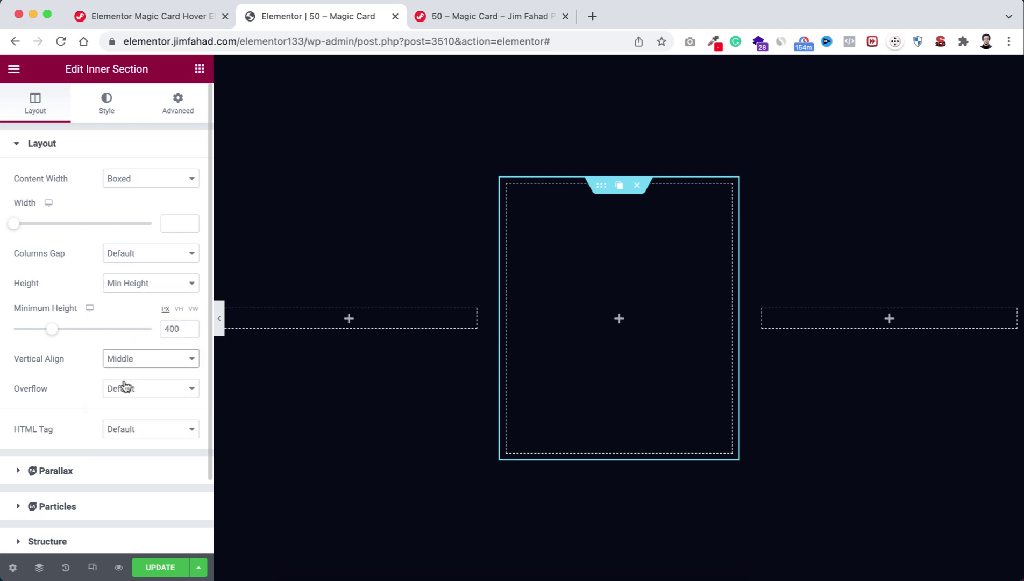
Set the card's classic background colour to #080a17
{"action": "left_click", "coordinate": [107, 108]}
{"action": "left_click", "coordinate": [134, 212]}
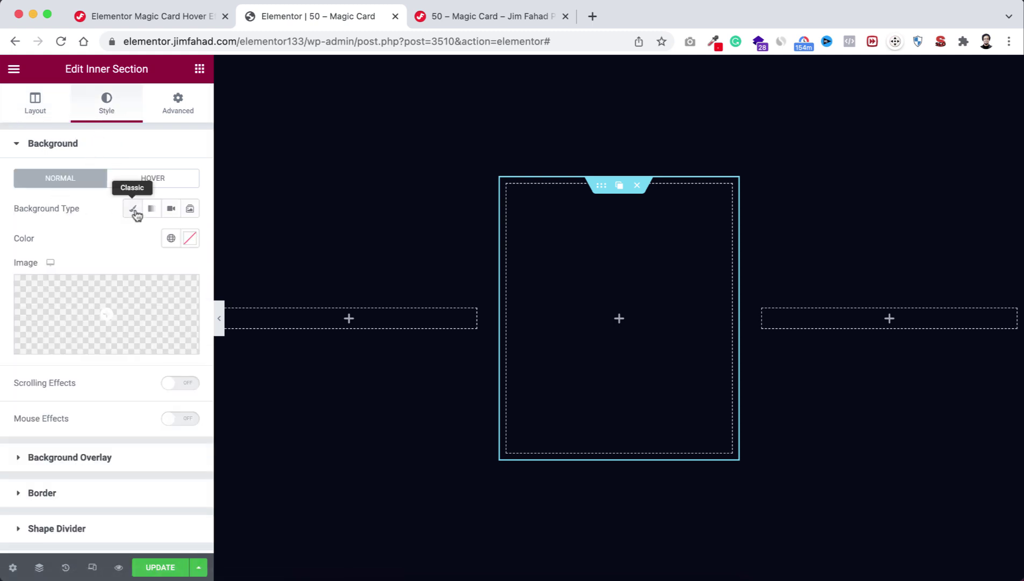
{"action": "left_click", "coordinate": [190, 241]}
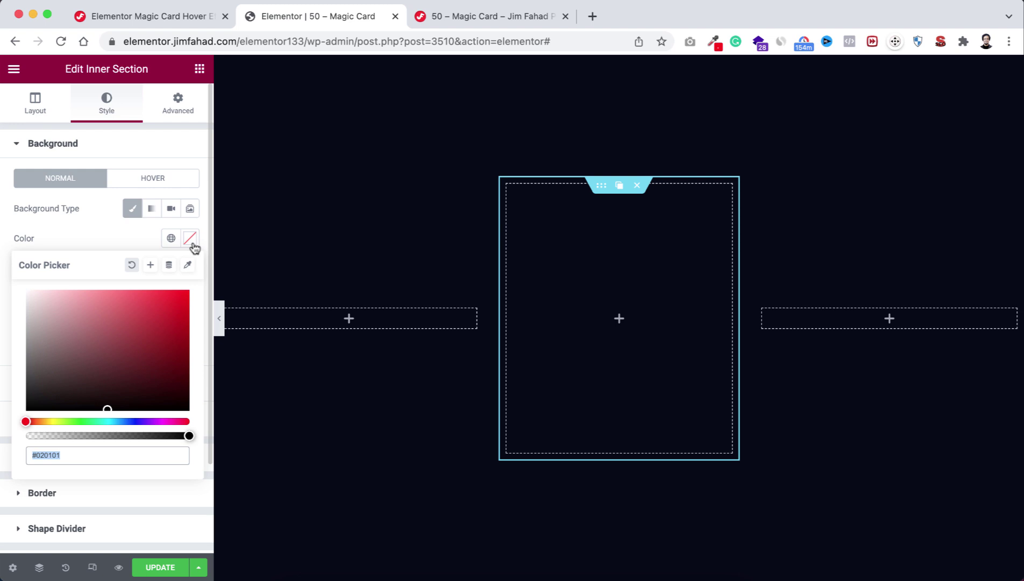
{"action": "type", "text": "#080a17"}
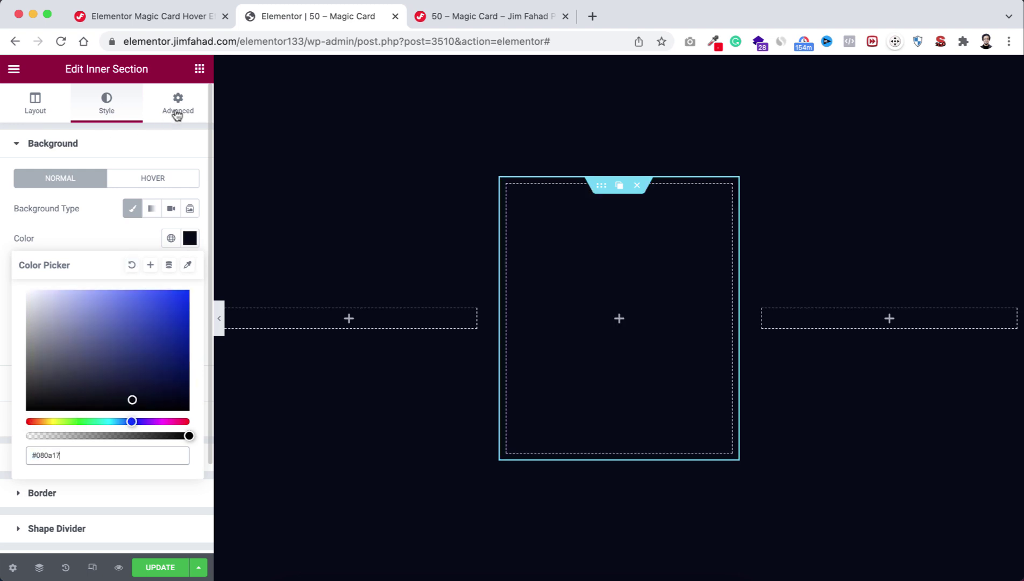
Give the card 10px padding on every side
{"action": "left_click", "coordinate": [177, 114]}
{"action": "left_click", "coordinate": [33, 247]}
{"action": "type", "text": "10"}
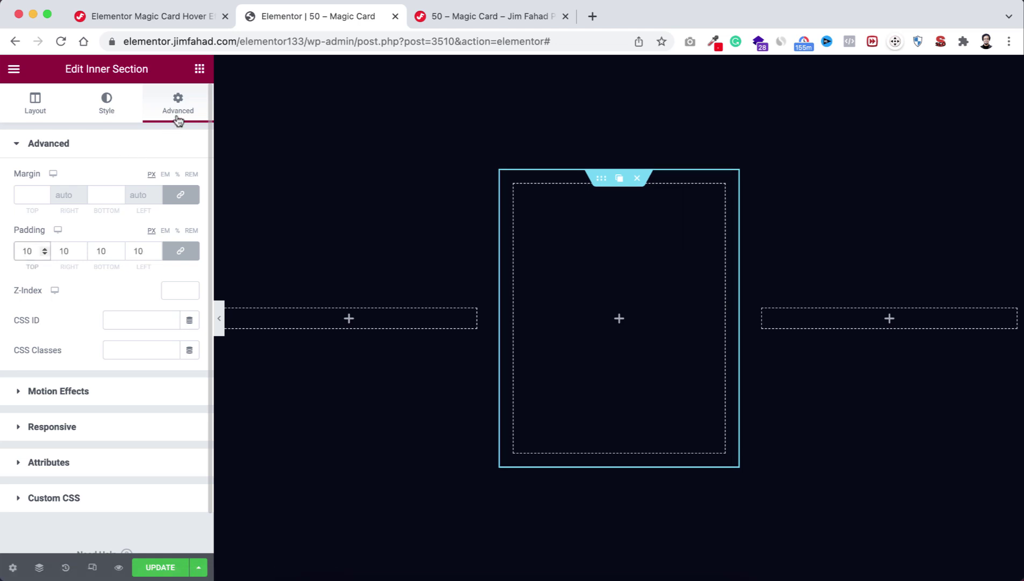
{"action": "left_click", "coordinate": [107, 102]}
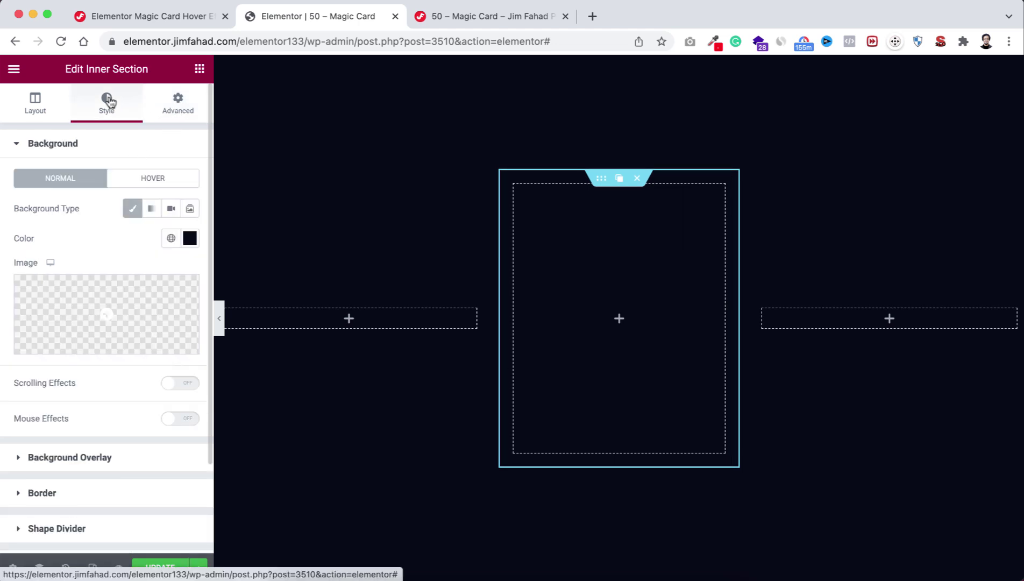
{"action": "scroll", "coordinate": [4, 282], "scroll_direction": "down", "scroll_amount": 2}
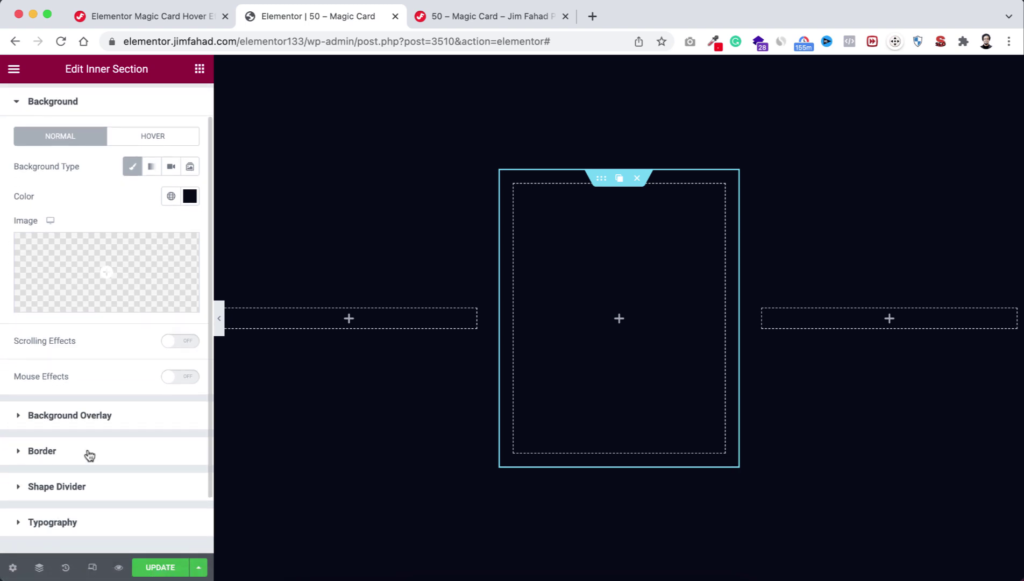
Give the card a solid 2 px border in blue #3c67e3
{"action": "left_click", "coordinate": [89, 455]}
{"action": "left_click", "coordinate": [121, 287]}
{"action": "left_click", "coordinate": [123, 293]}
{"action": "left_click", "coordinate": [27, 323]}
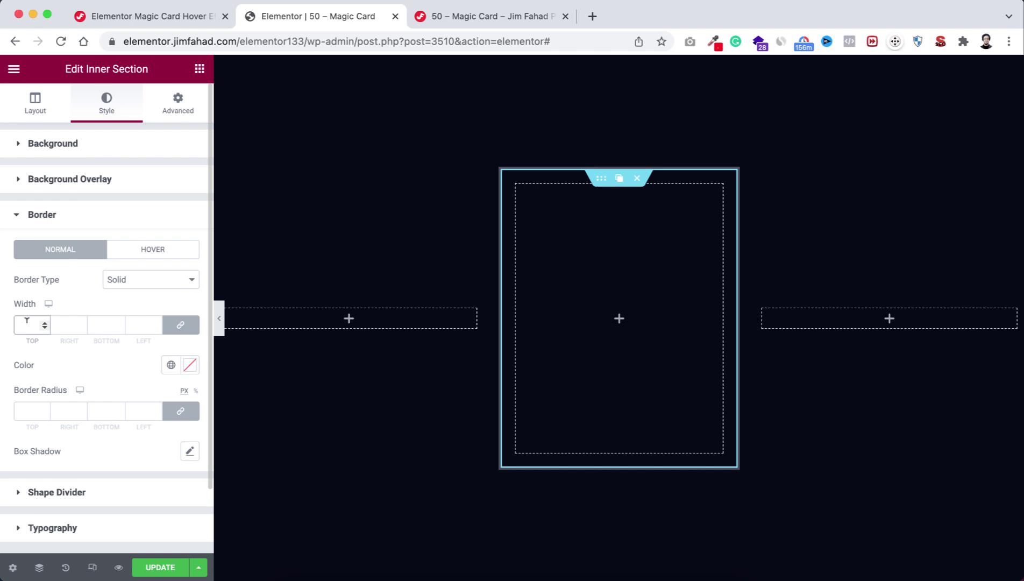
{"action": "type", "text": "2"}
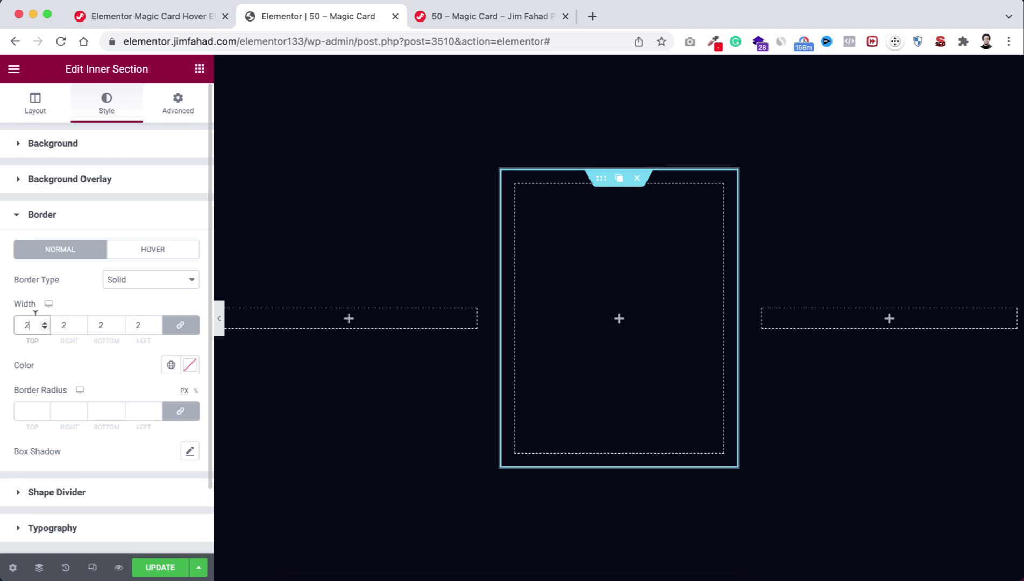
{"action": "left_click", "coordinate": [189, 368]}
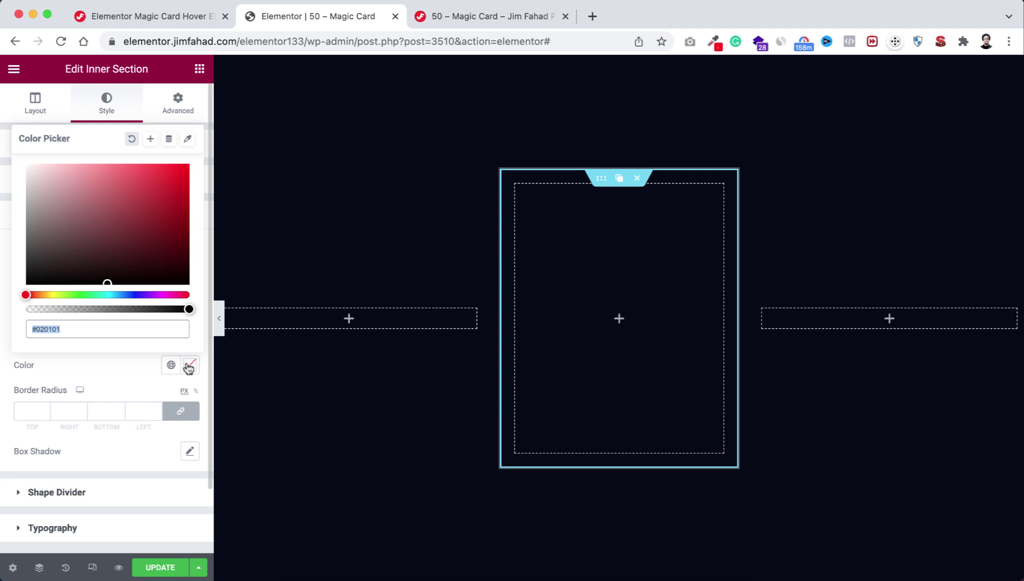
{"action": "type", "text": "#"}
{"action": "type", "text": "3c67e3"}
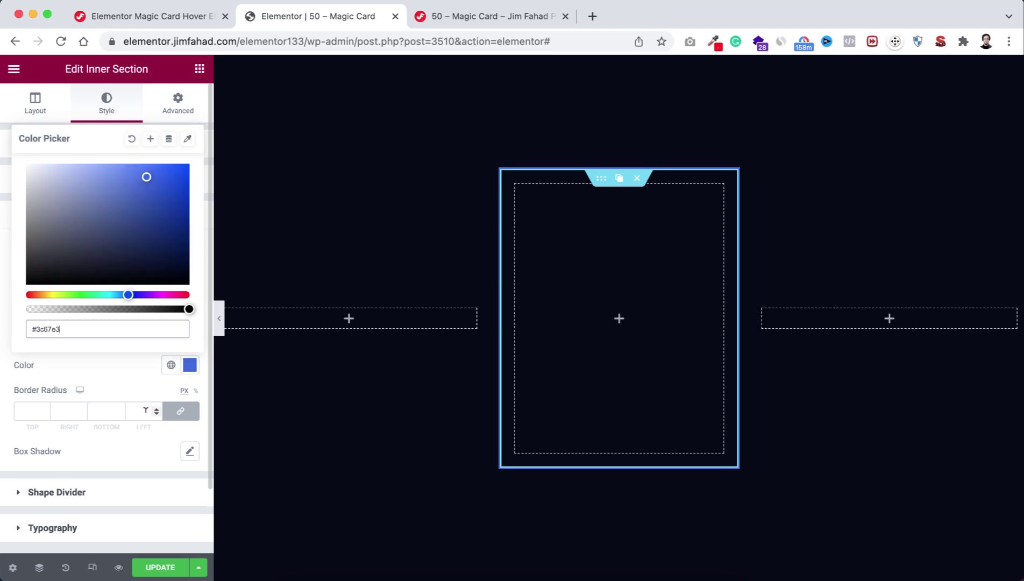
{"action": "left_click", "coordinate": [32, 409]}
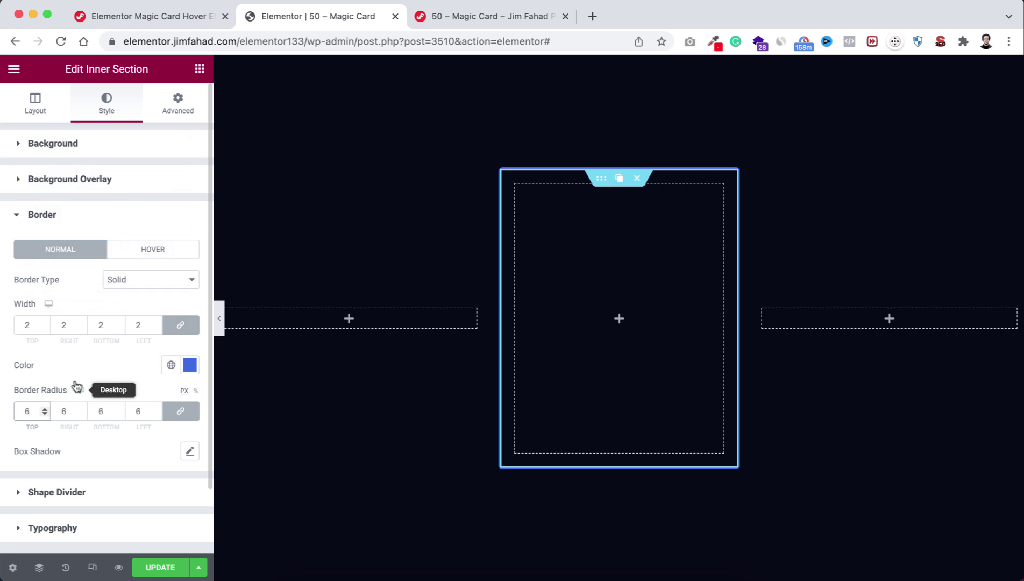
Set the card's hover border to solid, 2 px wide, with a fully transparent colour
{"action": "left_click", "coordinate": [164, 251]}
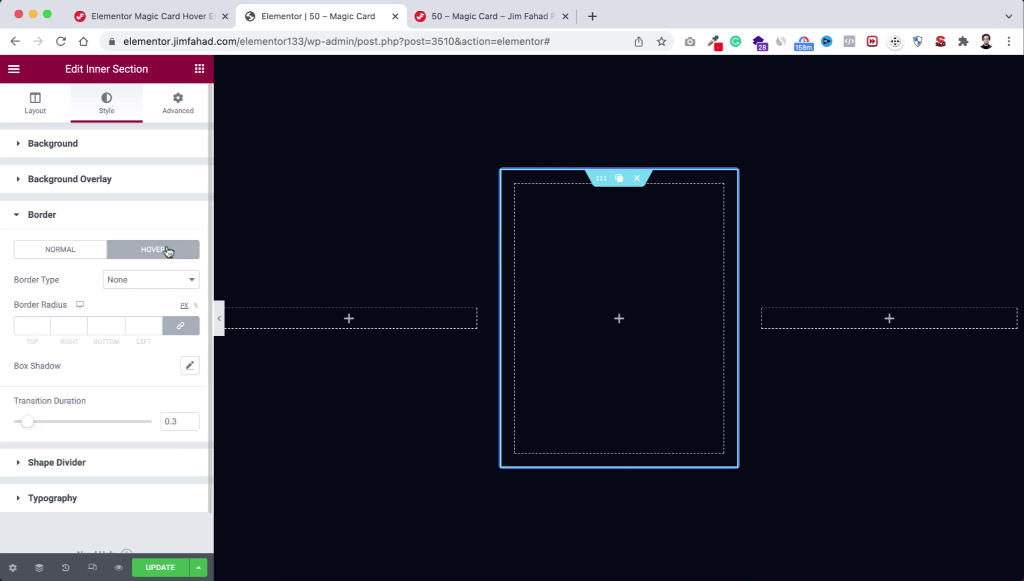
{"action": "left_click", "coordinate": [124, 284]}
{"action": "left_click", "coordinate": [118, 295]}
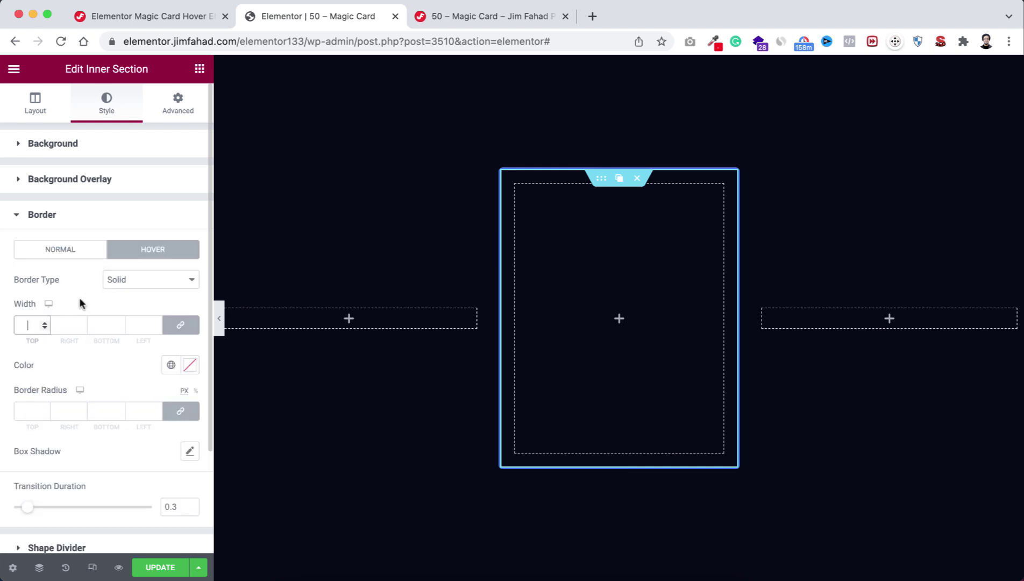
{"action": "type", "text": "2"}
{"action": "left_click", "coordinate": [188, 366]}
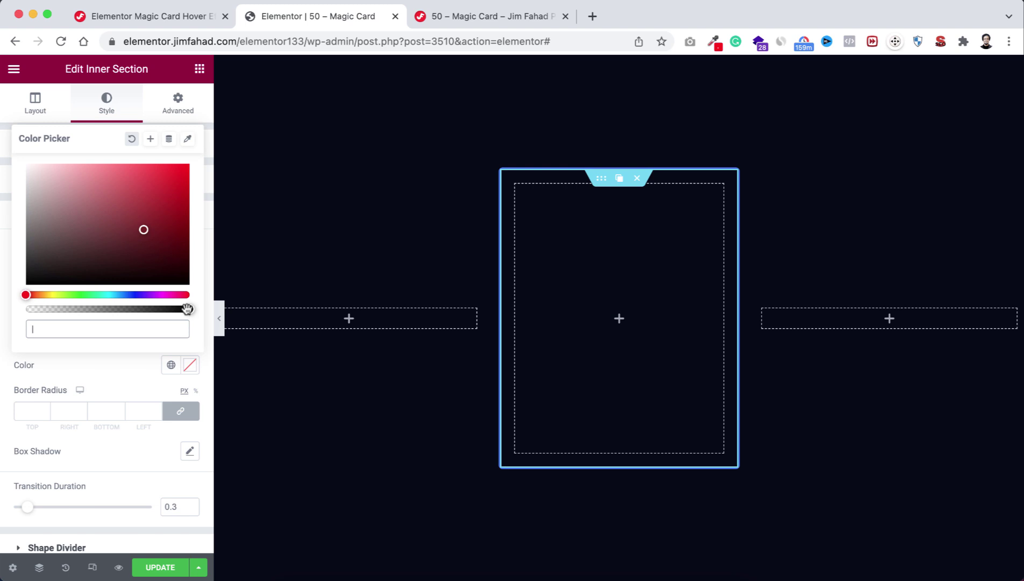
{"action": "left_click_drag", "start_coordinate": [189, 309], "coordinate": [26, 309]}
{"action": "left_click", "coordinate": [206, 328]}
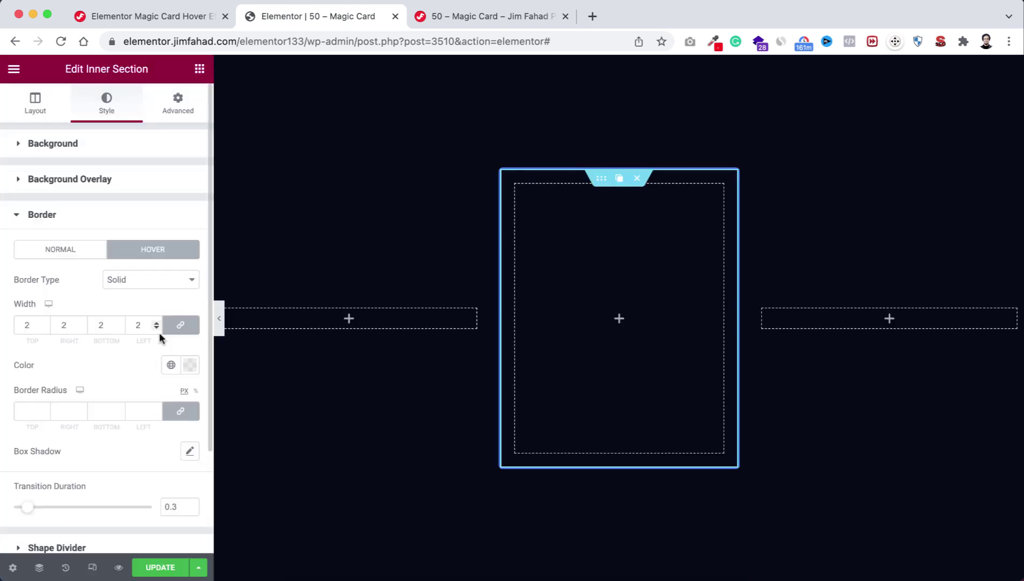
Add a centred heading reading 'Card One' inside the card
{"action": "left_click", "coordinate": [619, 319]}
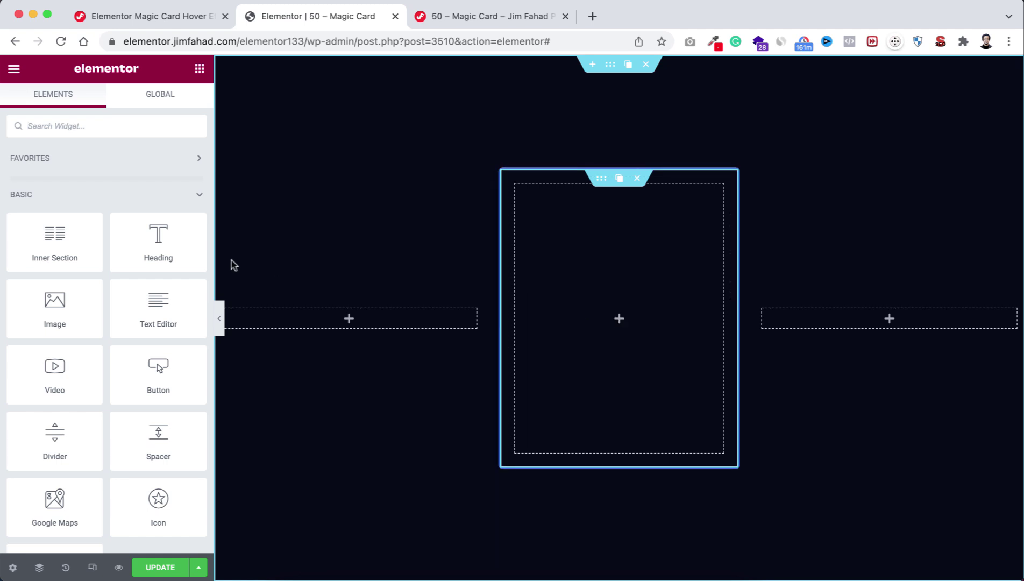
{"action": "left_click_drag", "start_coordinate": [150, 244], "coordinate": [611, 325]}
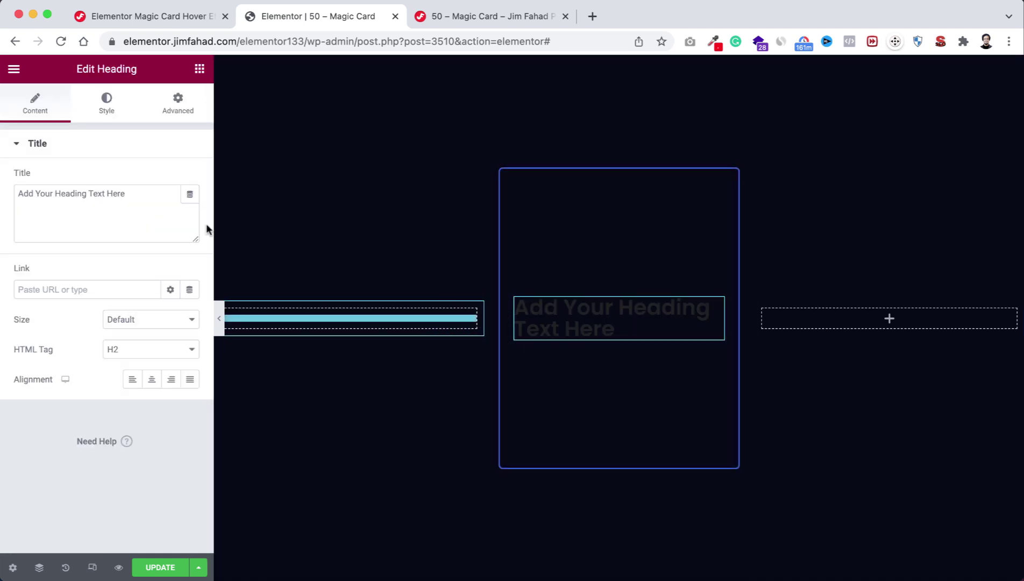
{"action": "triple_click", "coordinate": [118, 192]}
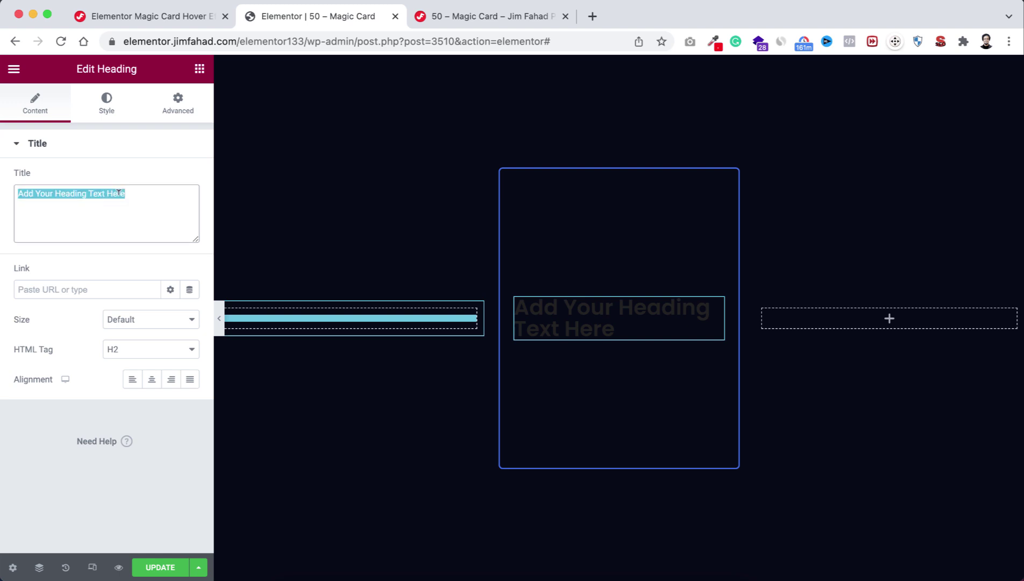
{"action": "type", "text": "Card One"}
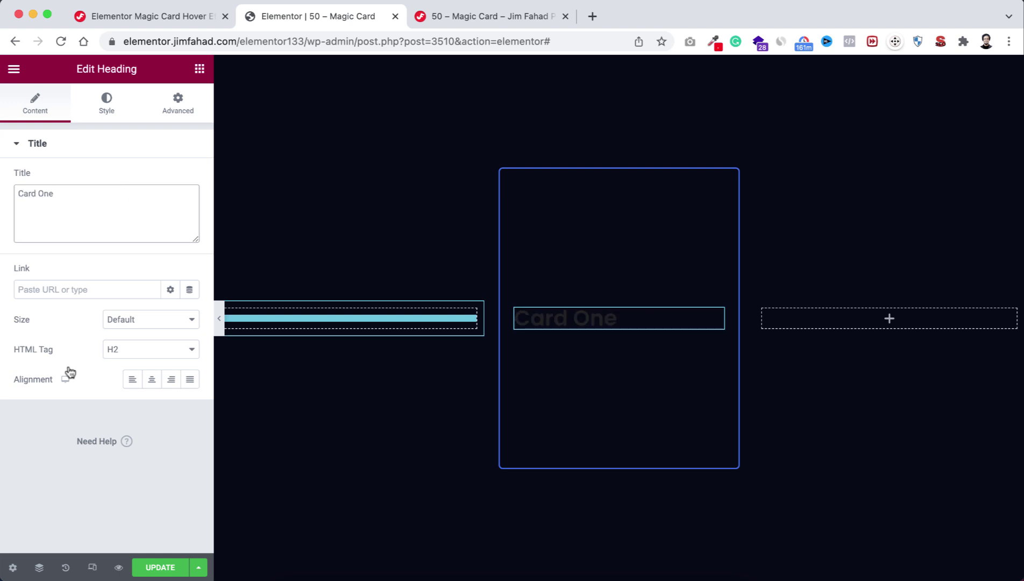
{"action": "left_click", "coordinate": [146, 381]}
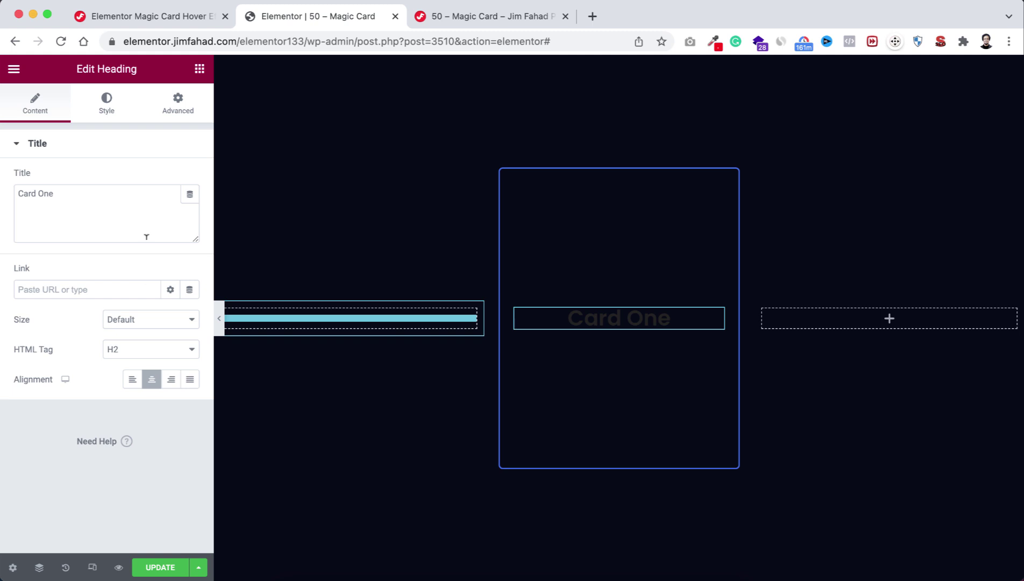
Lighten the heading text colour and add a text editor paragraph beneath it
{"action": "left_click", "coordinate": [106, 105]}
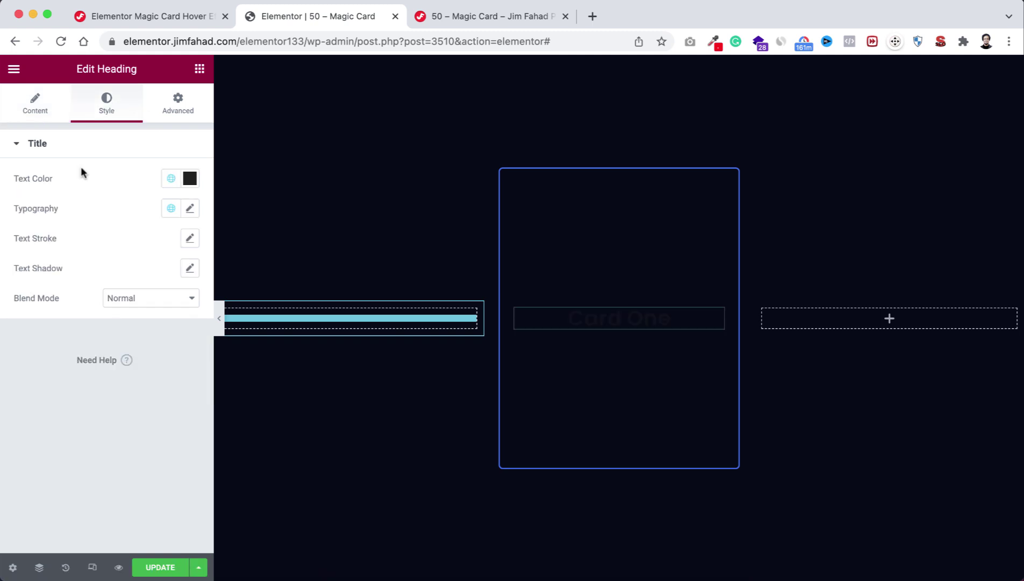
{"action": "left_click", "coordinate": [189, 178]}
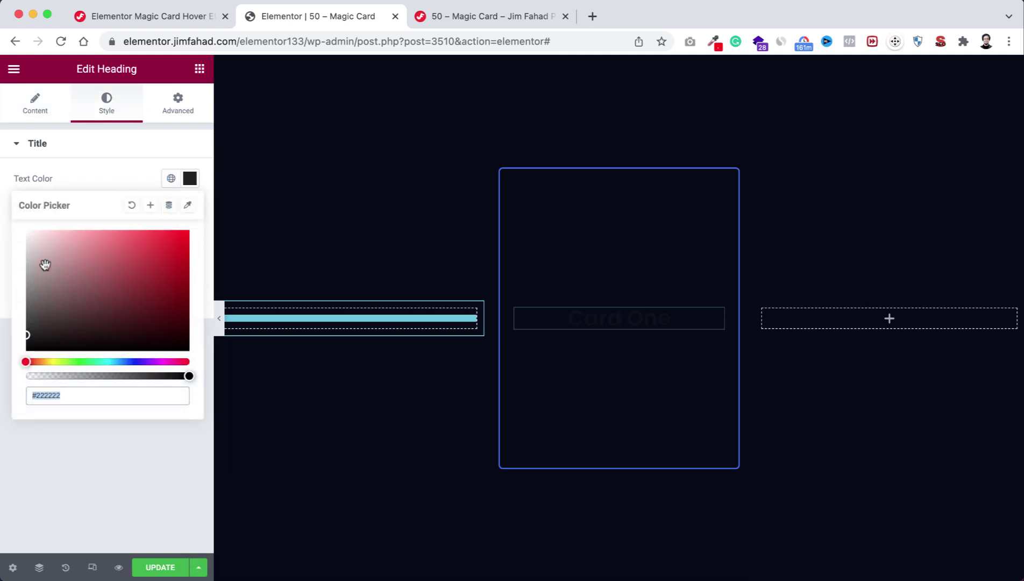
{"action": "left_click_drag", "start_coordinate": [41, 265], "coordinate": [28, 243]}
{"action": "left_click", "coordinate": [111, 178]}
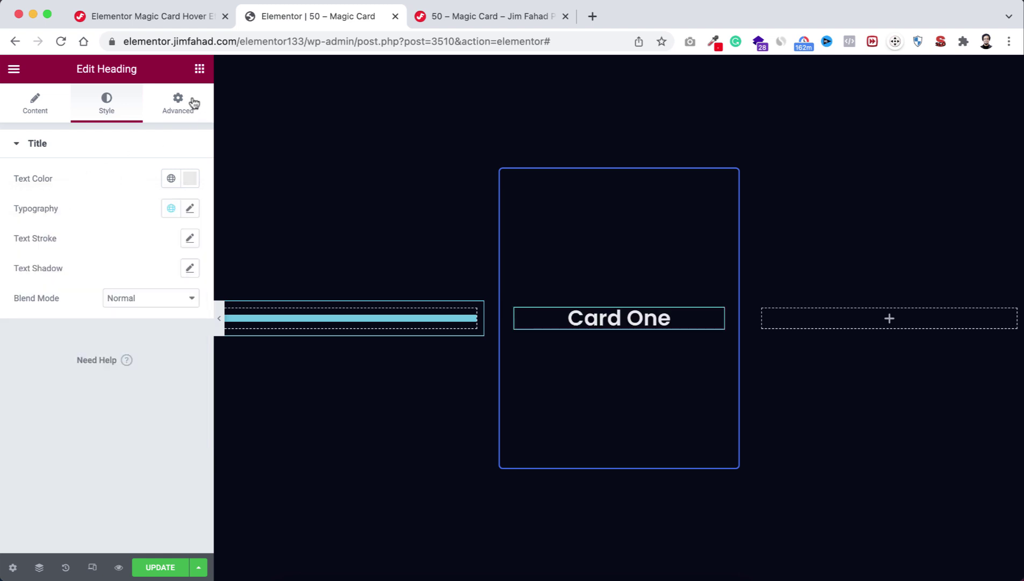
{"action": "left_click", "coordinate": [198, 69]}
{"action": "left_click_drag", "start_coordinate": [150, 307], "coordinate": [612, 321]}
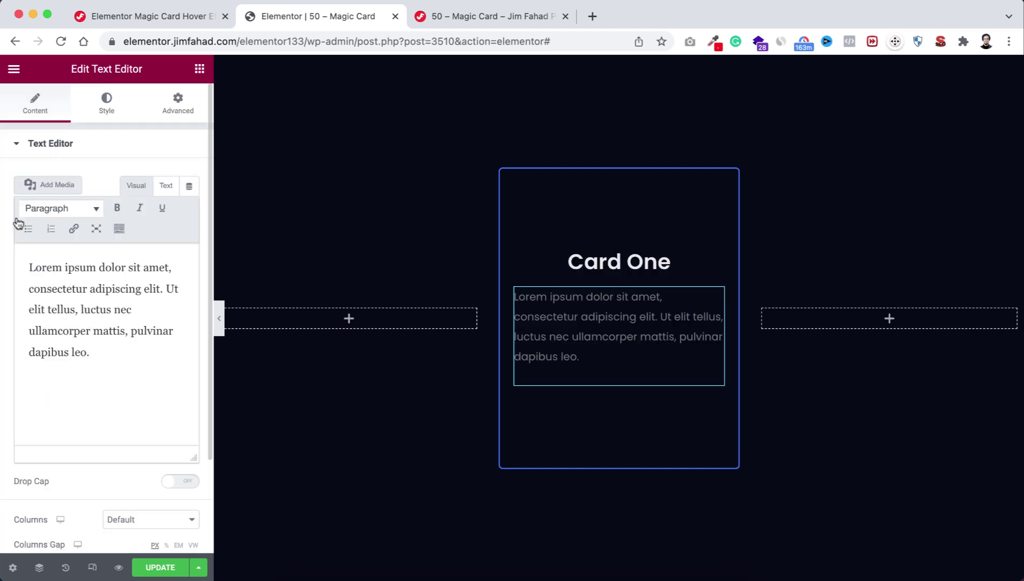
Centre the Lorem ipsum paragraph and lighten its text colour to #CECECE
{"action": "left_click", "coordinate": [108, 110]}
{"action": "left_click", "coordinate": [149, 179]}
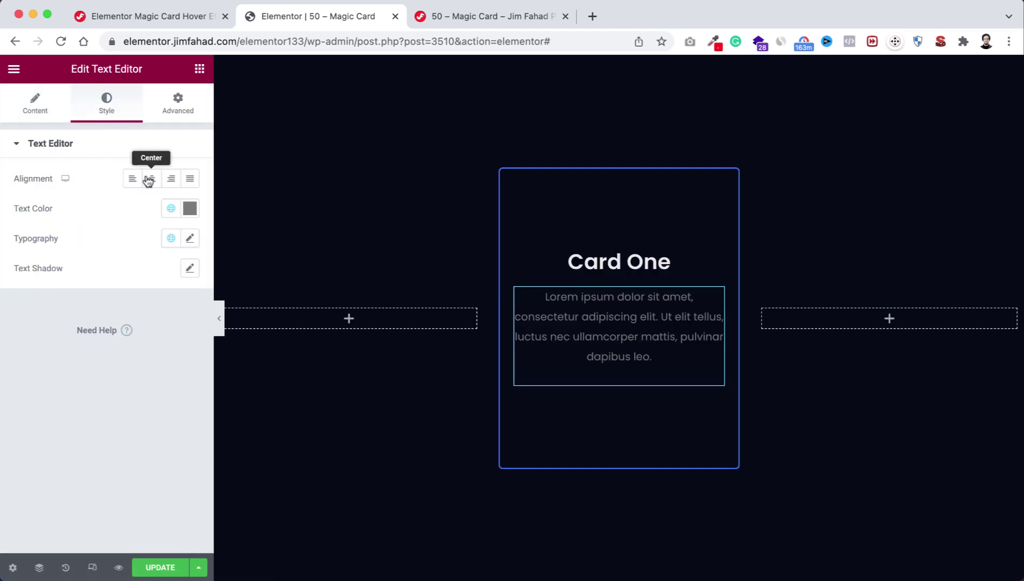
{"action": "left_click", "coordinate": [190, 208]}
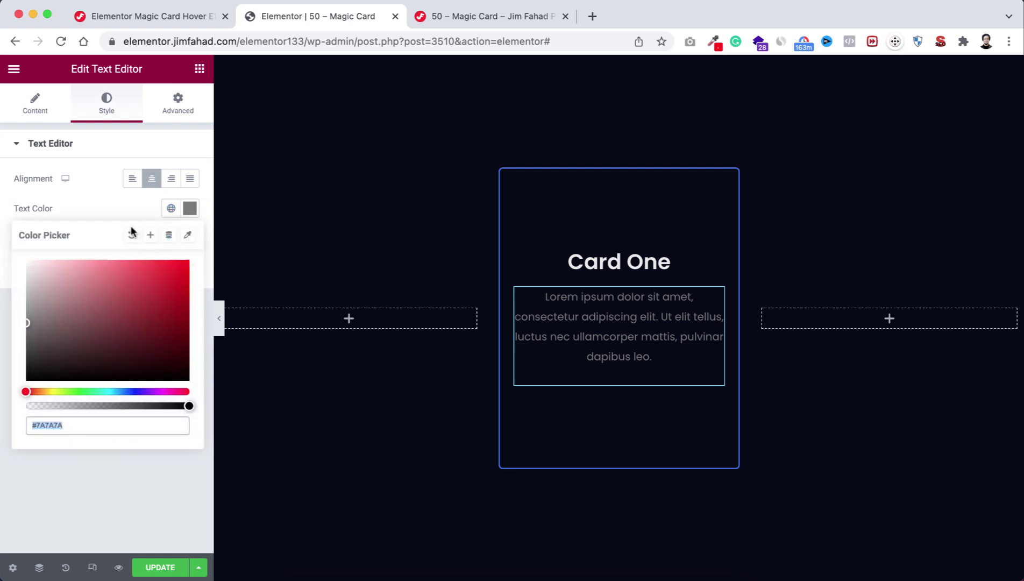
{"action": "left_click_drag", "start_coordinate": [36, 285], "coordinate": [22, 285]}
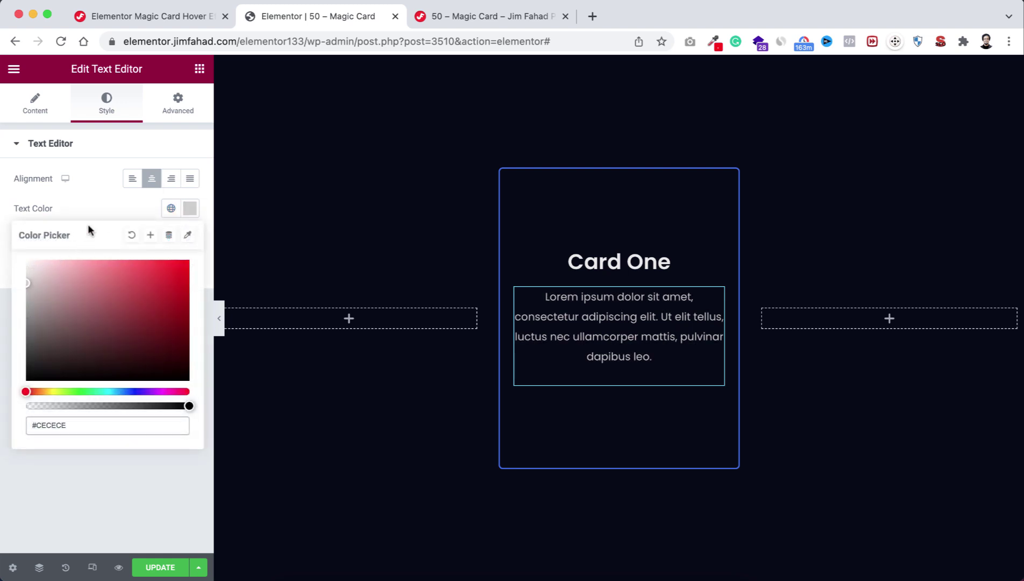
{"action": "left_click", "coordinate": [100, 208]}
Add a centred 'Click here' button below the paragraph with a fully transparent background
{"action": "left_click", "coordinate": [199, 70]}
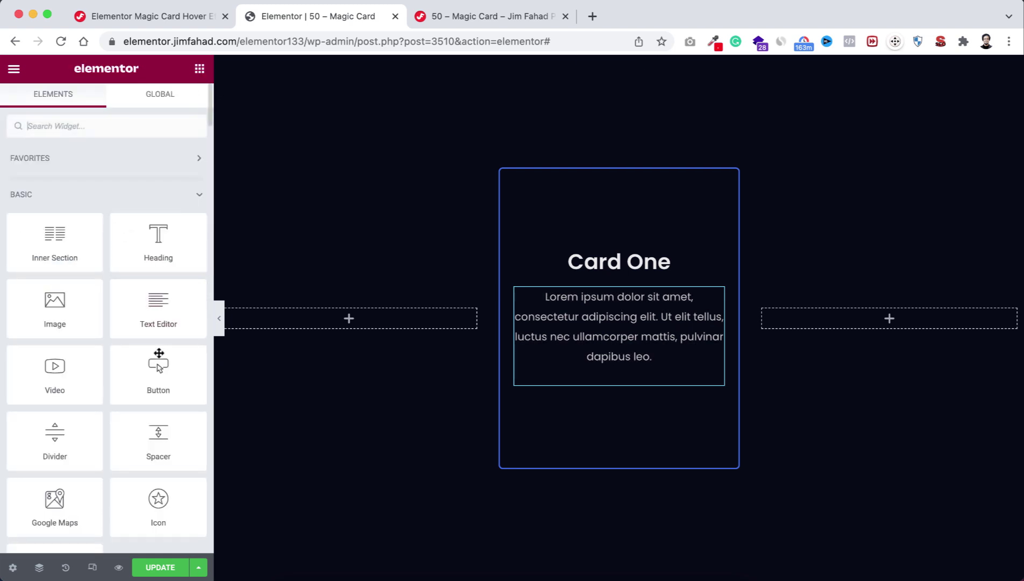
{"action": "left_click_drag", "start_coordinate": [147, 375], "coordinate": [594, 376]}
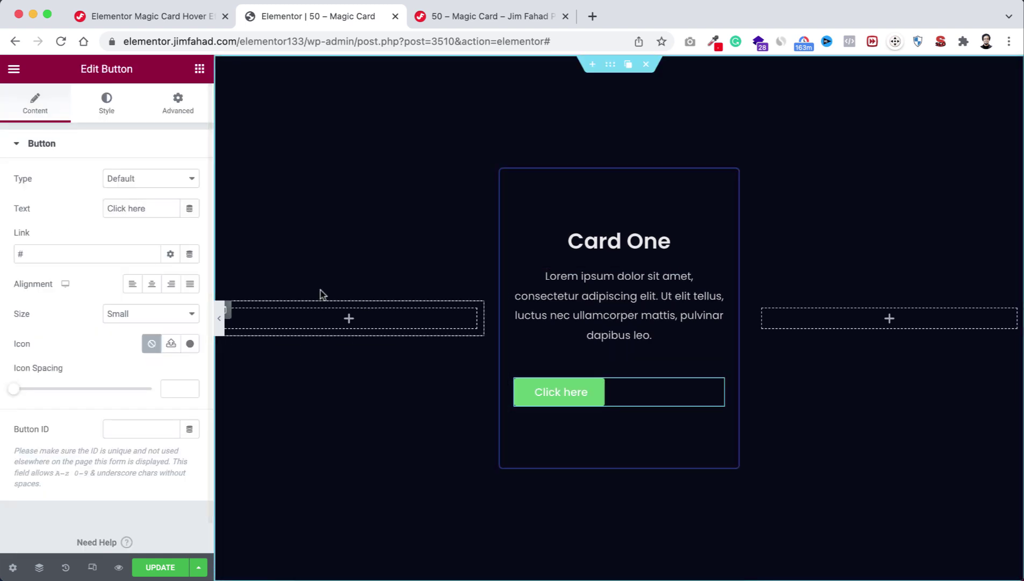
{"action": "left_click", "coordinate": [151, 285]}
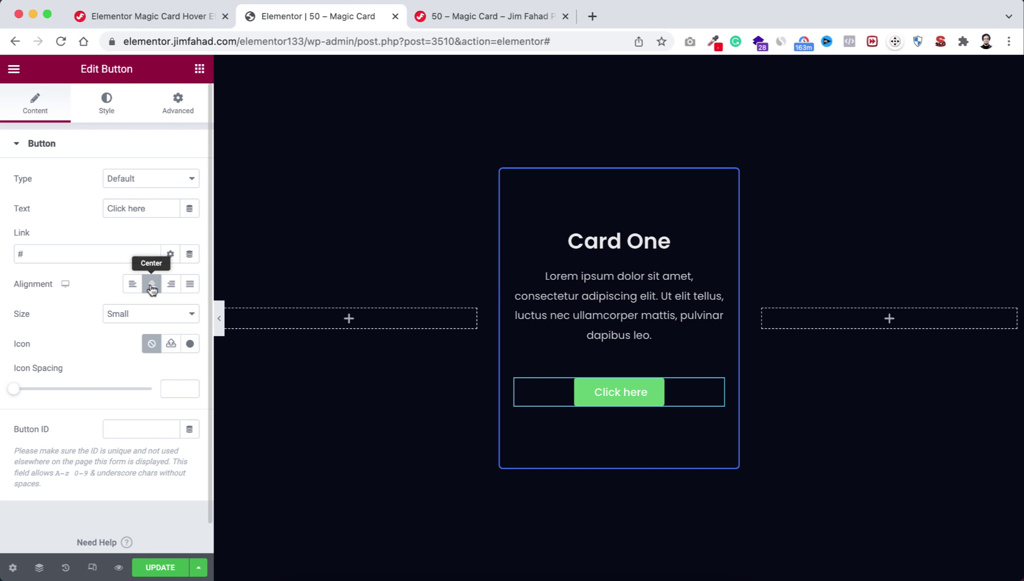
{"action": "left_click", "coordinate": [111, 110]}
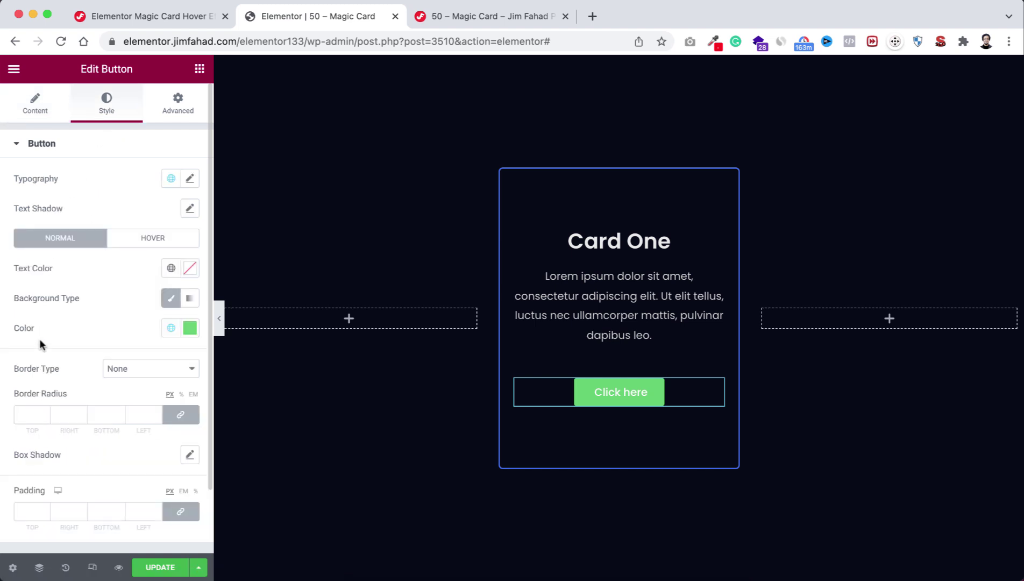
{"action": "left_click", "coordinate": [190, 328]}
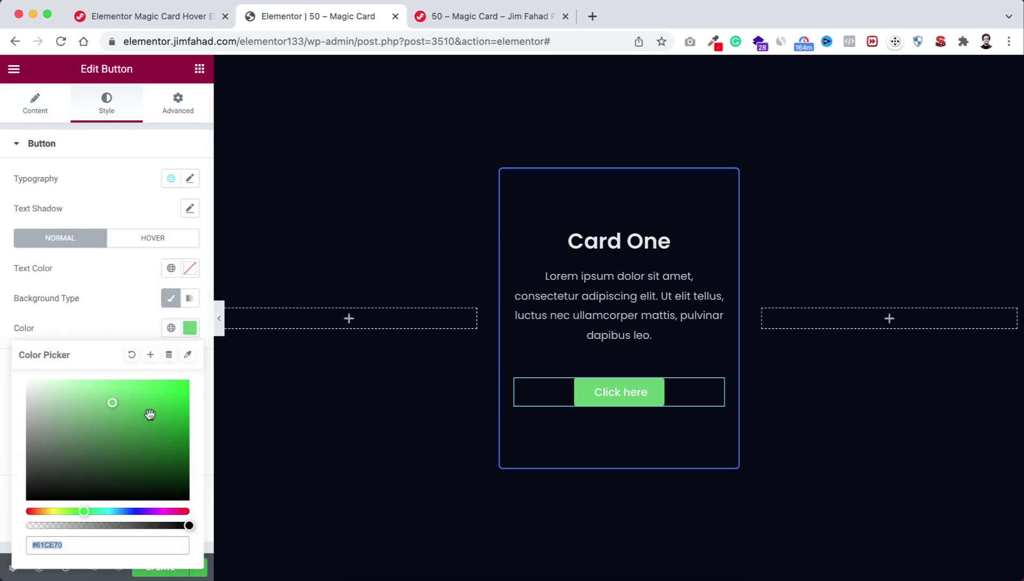
{"action": "left_click_drag", "start_coordinate": [188, 525], "coordinate": [26, 524]}
{"action": "left_click", "coordinate": [79, 334]}
Give the button a solid 1px border and 30px corner radius
{"action": "left_click", "coordinate": [119, 370]}
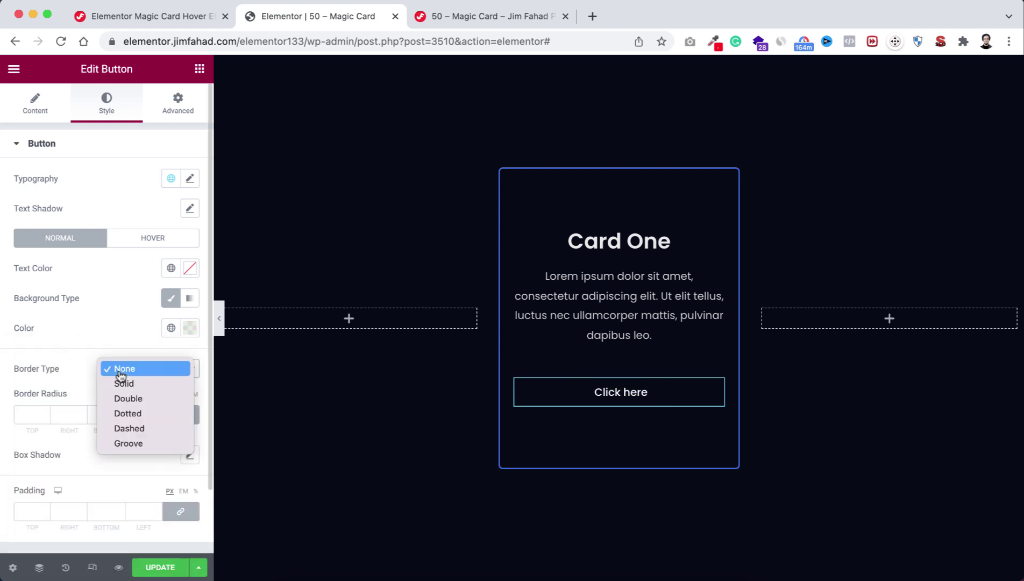
{"action": "left_click", "coordinate": [122, 382]}
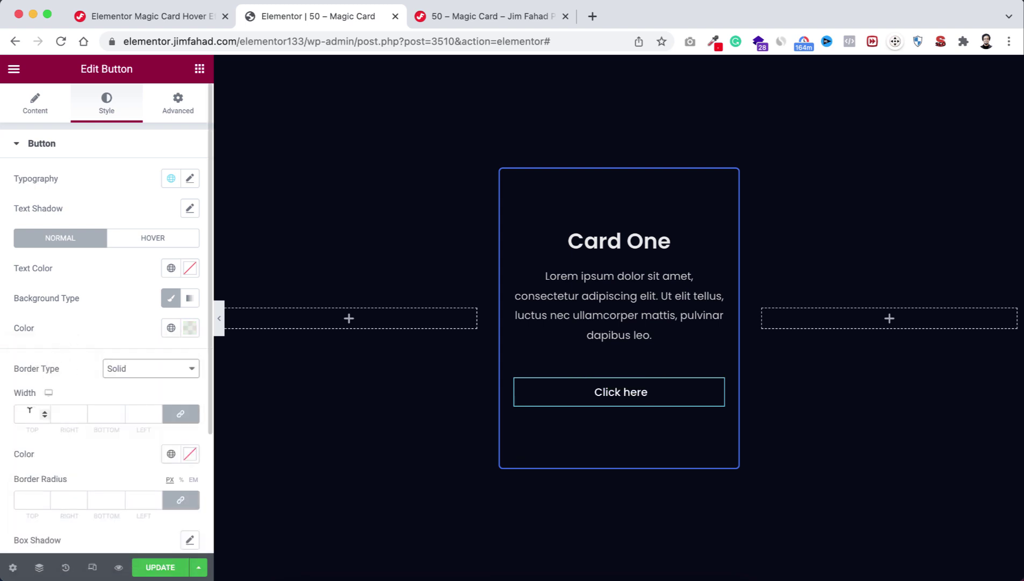
{"action": "left_click", "coordinate": [29, 410]}
{"action": "type", "text": "1"}
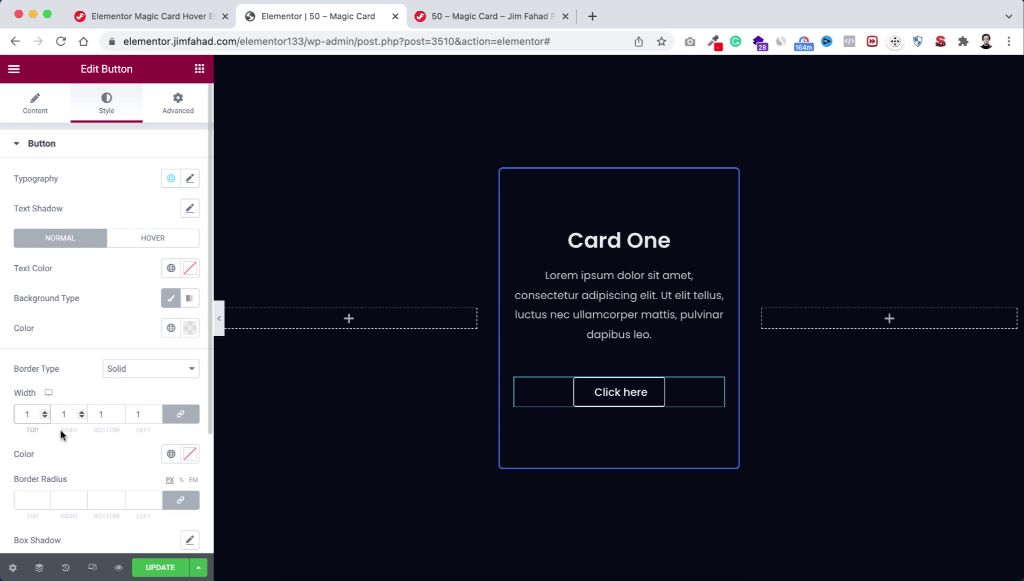
{"action": "left_click", "coordinate": [30, 499]}
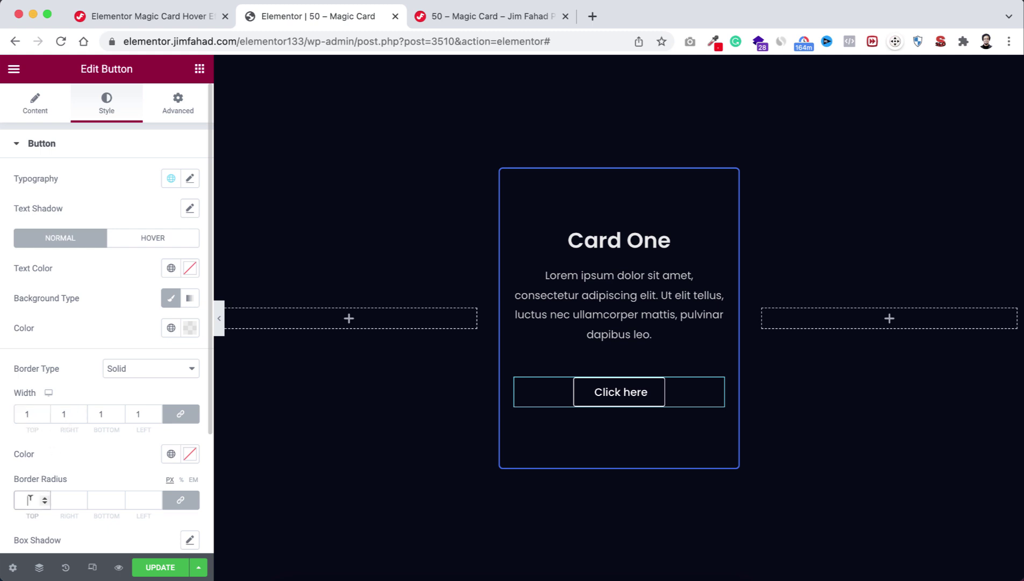
{"action": "type", "text": "30"}
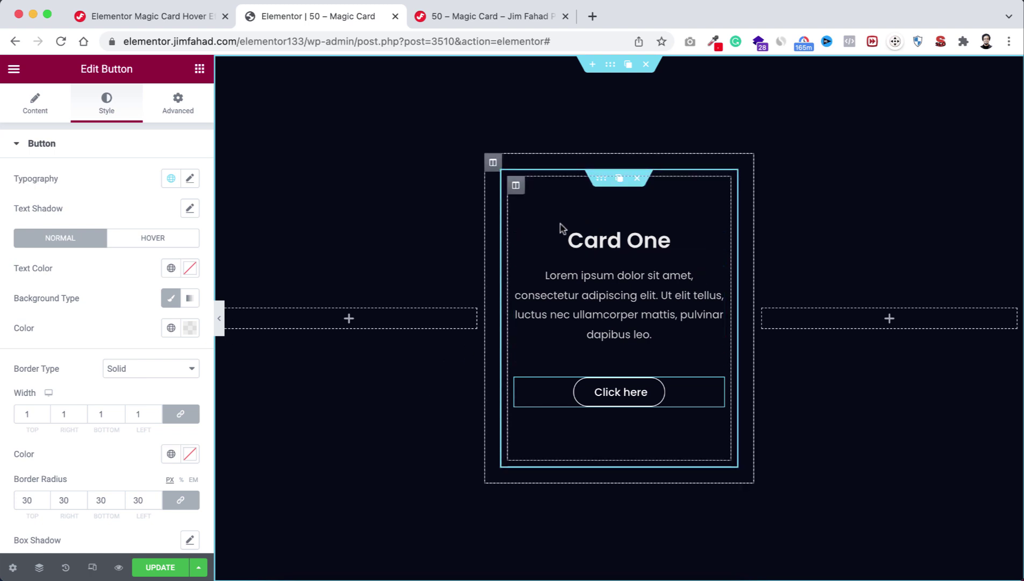
Open the inner section's Custom CSS box, then switch to the Magic Card Effect tutorial page
{"action": "left_click", "coordinate": [600, 184]}
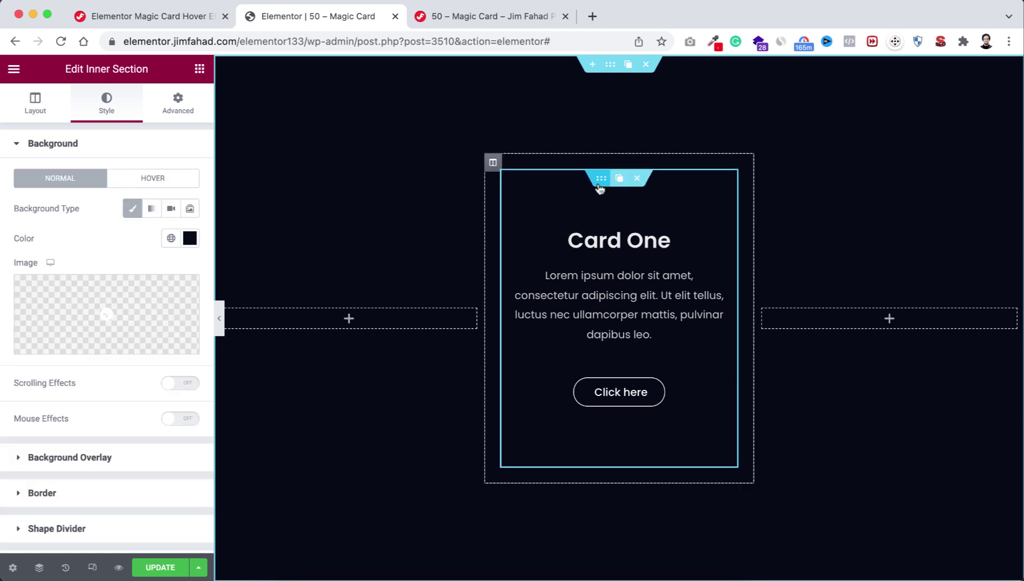
{"action": "left_click", "coordinate": [178, 103]}
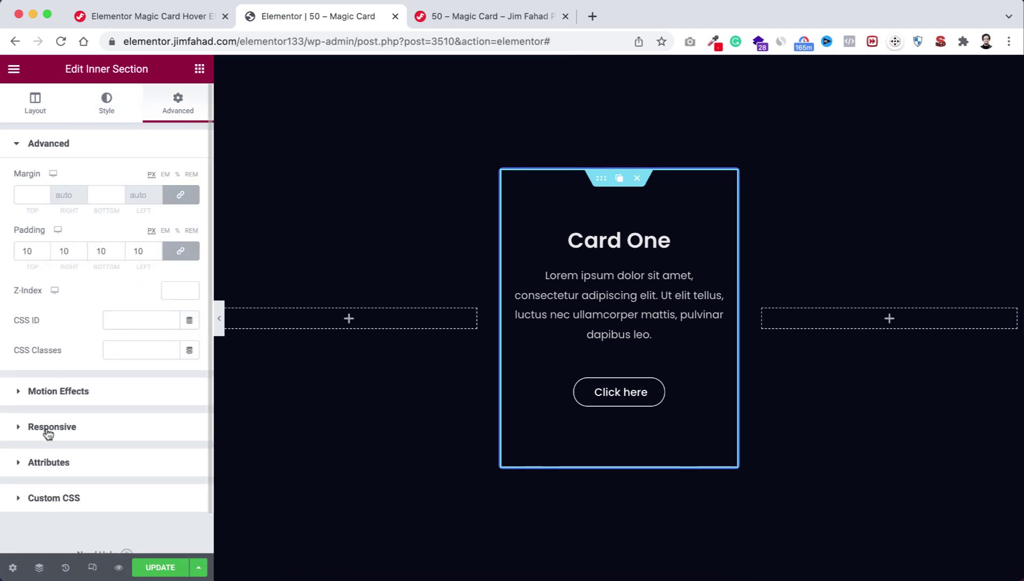
{"action": "scroll", "coordinate": [48, 437], "scroll_direction": "down", "scroll_amount": 2}
{"action": "left_click", "coordinate": [50, 463]}
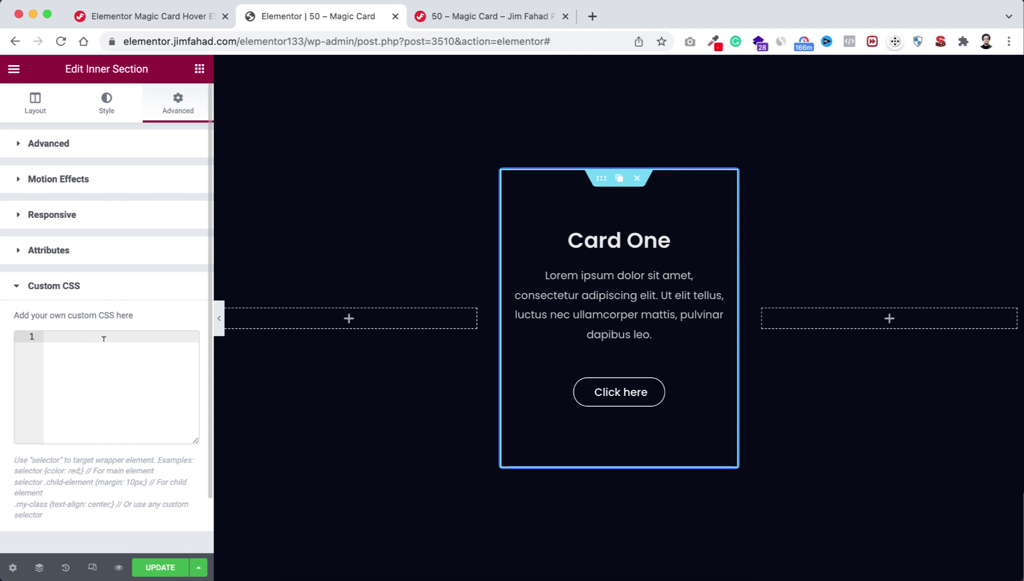
{"action": "left_click", "coordinate": [176, 16]}
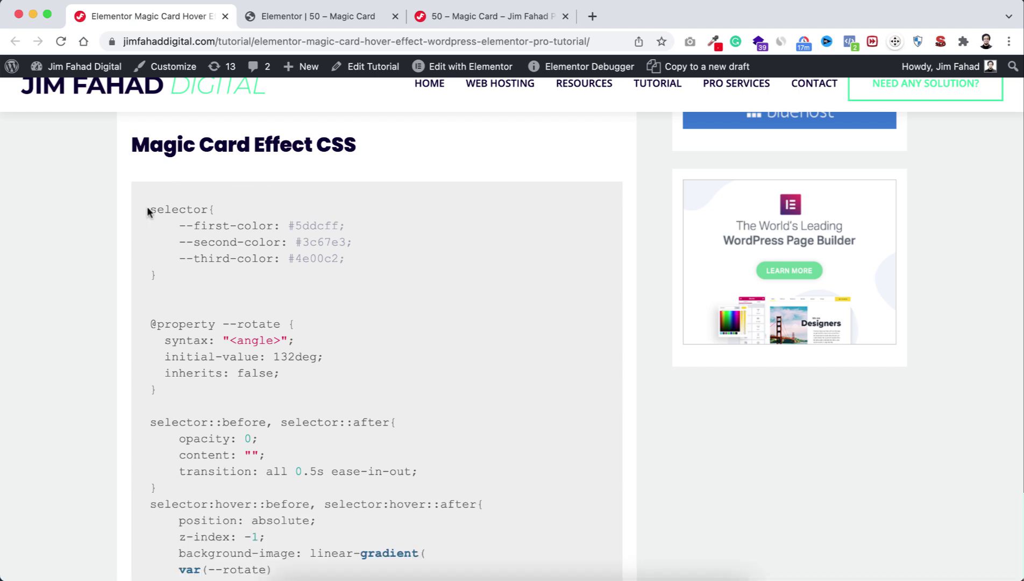
Select and copy the Magic Card Effect CSS code, then go back to Elementor
{"action": "left_click_drag", "start_coordinate": [147, 206], "coordinate": [158, 472]}
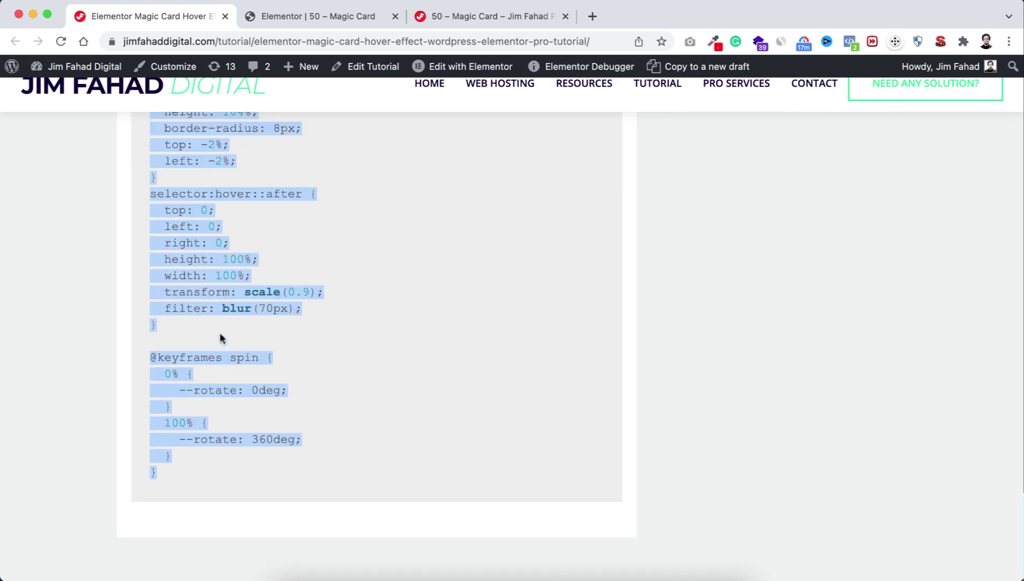
{"action": "left_click", "coordinate": [316, 18]}
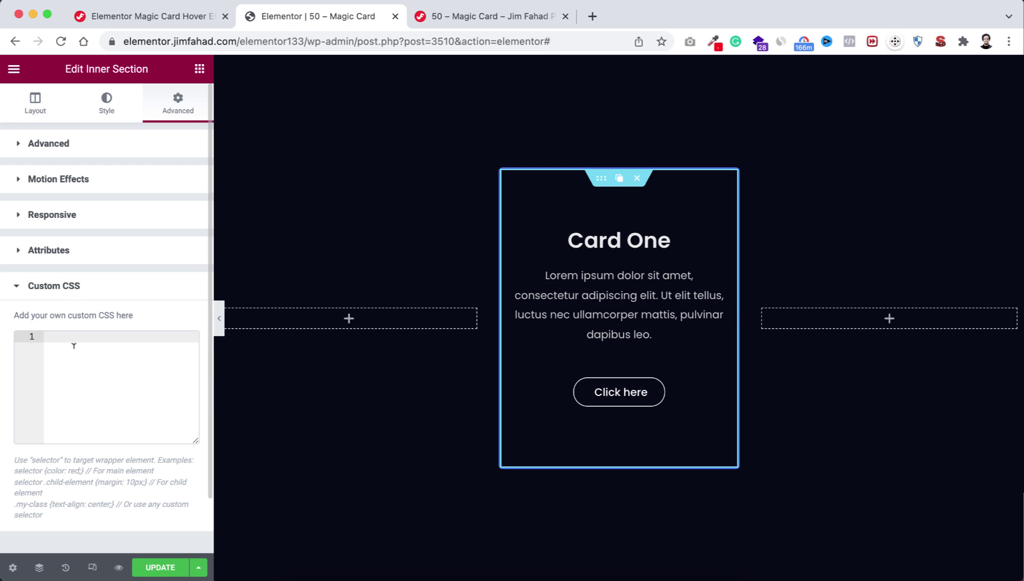
Paste the Magic Card CSS into the card's Custom CSS and preview it with the panel hidden
{"action": "key", "text": "cmd+v"}
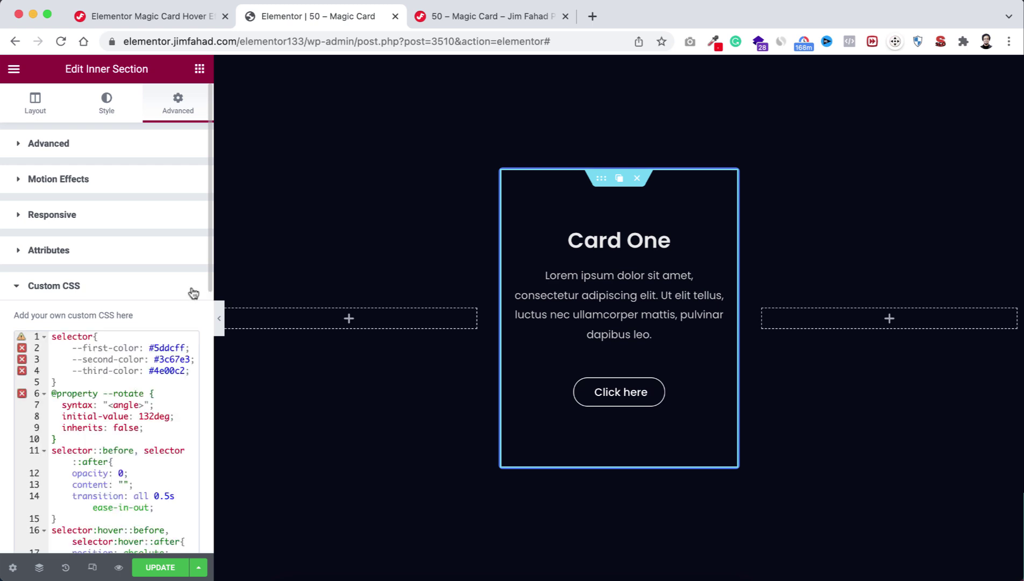
{"action": "left_click", "coordinate": [220, 321]}
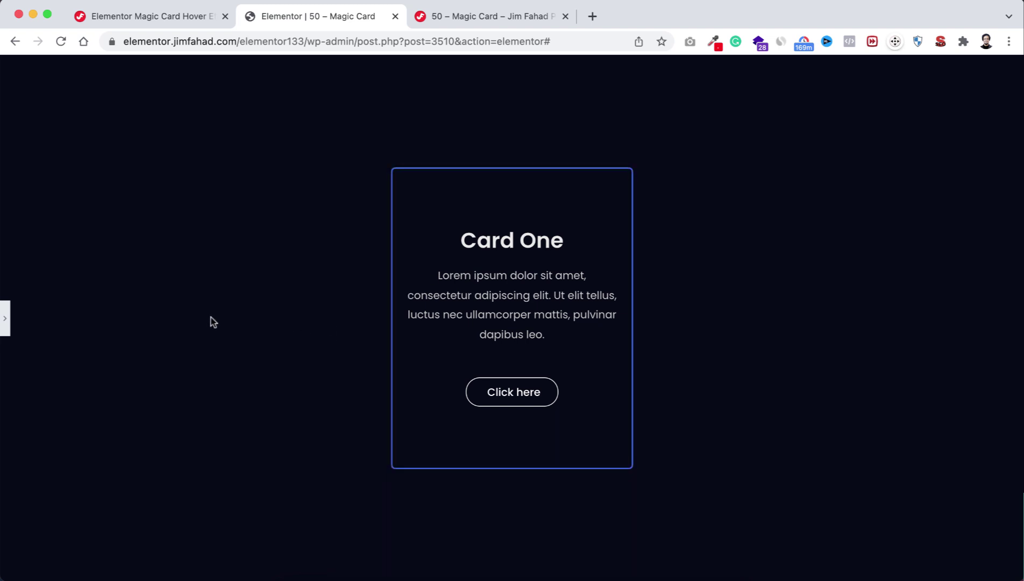
{"action": "left_click", "coordinate": [5, 324]}
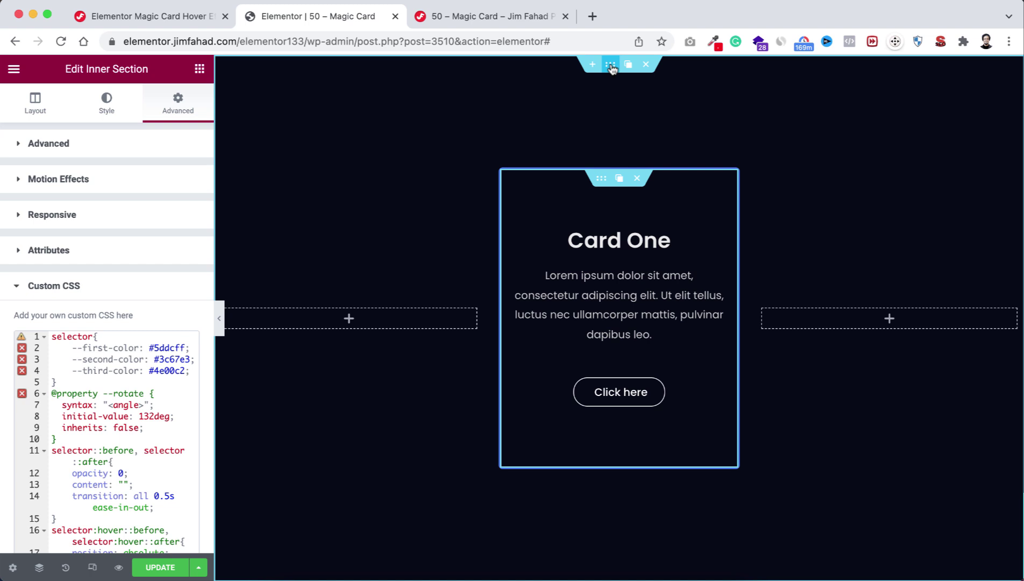
Set the outer section's Z-Index to 1 and preview Card One's glowing border
{"action": "left_click", "coordinate": [610, 65]}
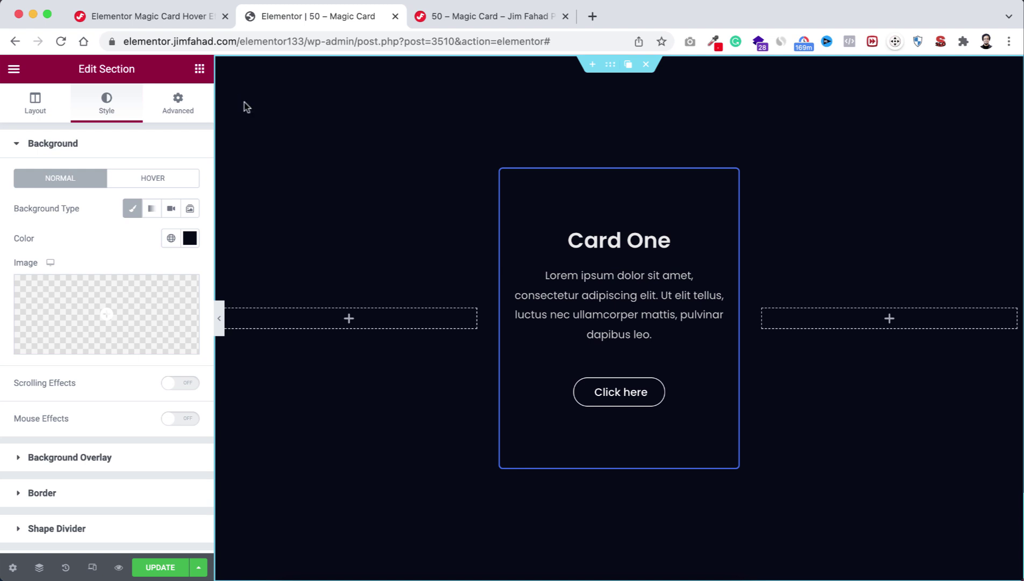
{"action": "left_click", "coordinate": [176, 102]}
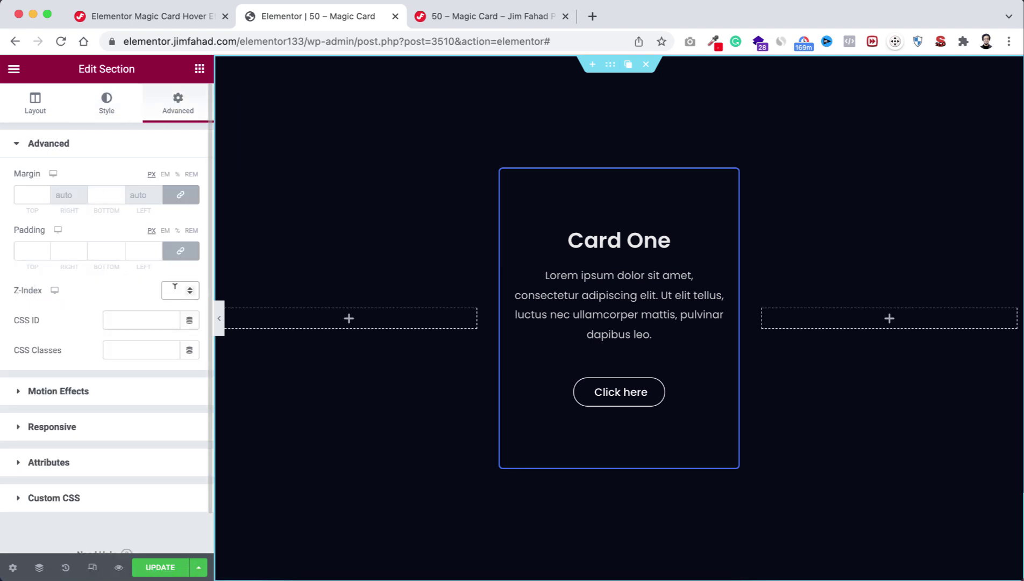
{"action": "left_click", "coordinate": [219, 318]}
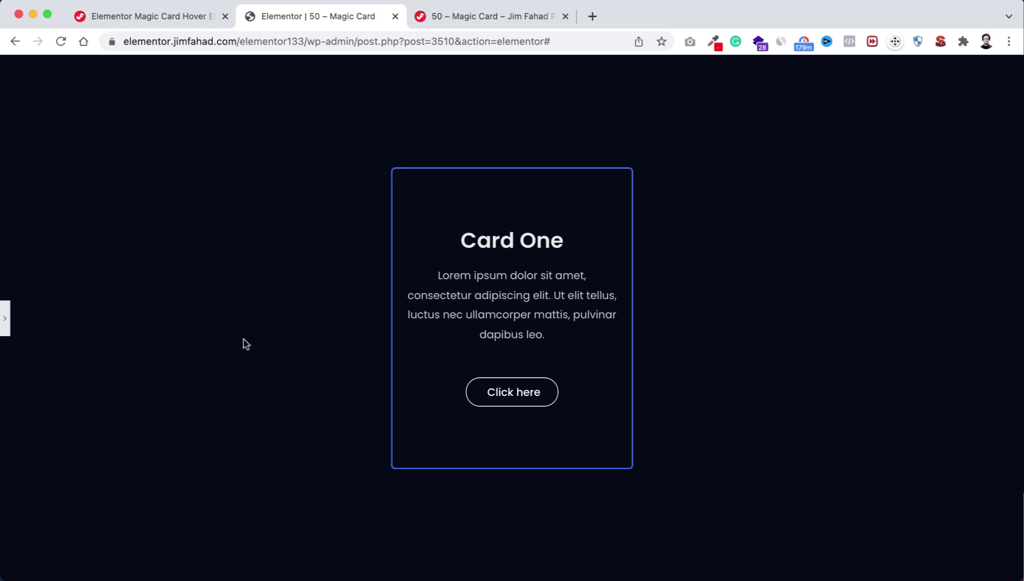
{"action": "left_click", "coordinate": [7, 321]}
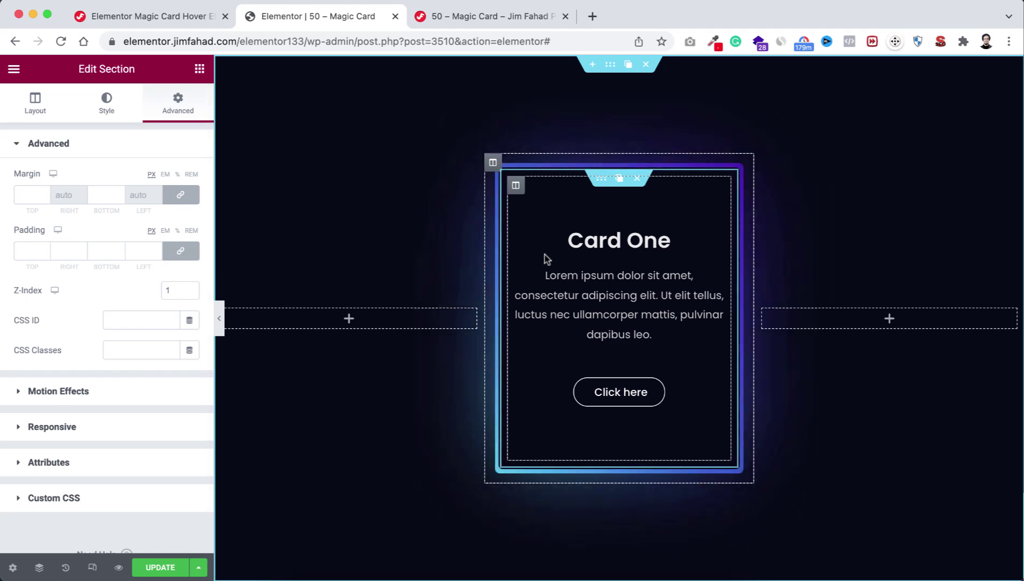
In the card's Custom CSS, replace #5ddcff, #3c67e3 and #4e00c2 with red, green and blue, then preview
{"action": "left_click", "coordinate": [604, 186]}
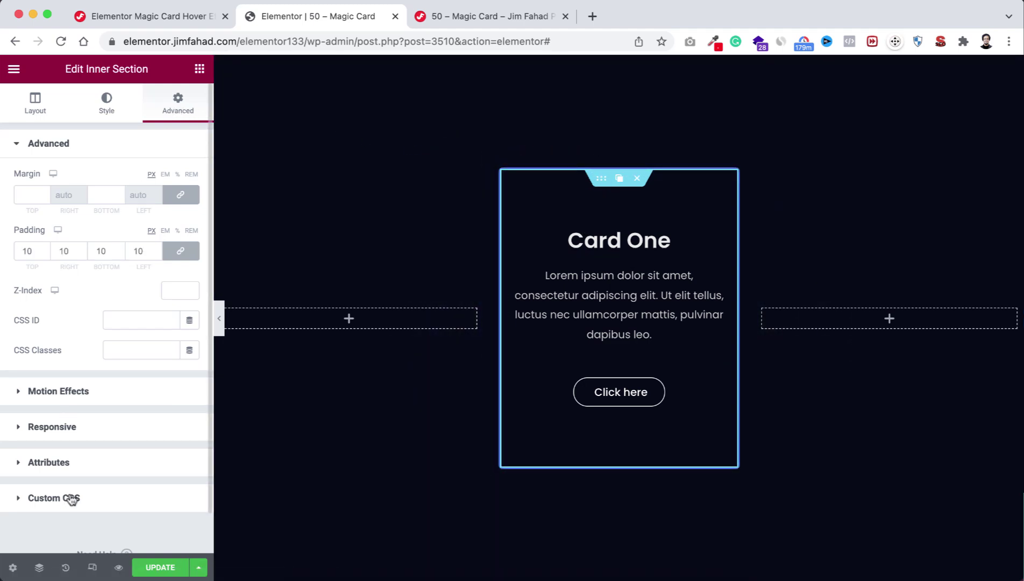
{"action": "left_click", "coordinate": [90, 500]}
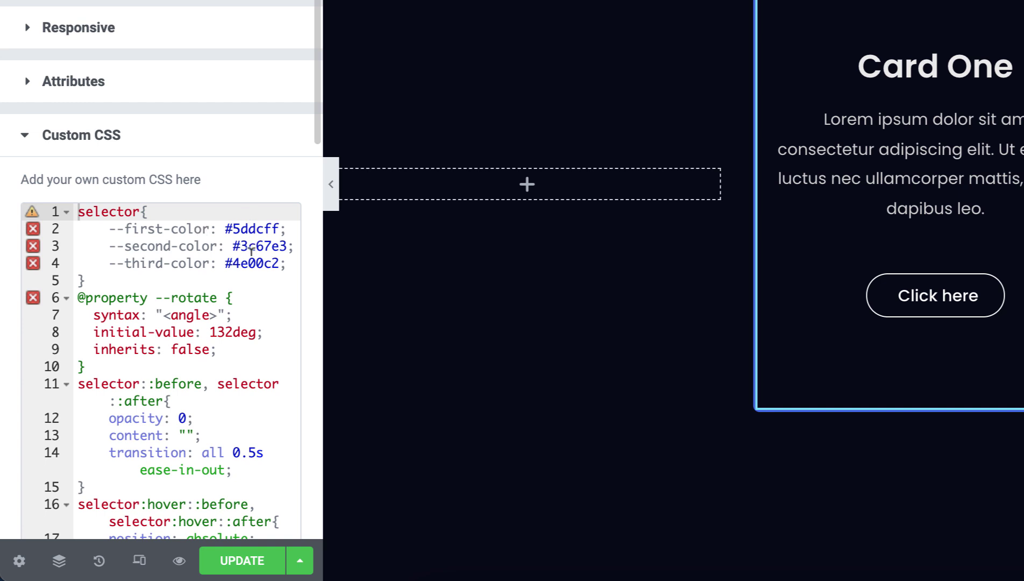
{"action": "left_click_drag", "start_coordinate": [225, 228], "coordinate": [288, 246]}
{"action": "type", "text": "red"}
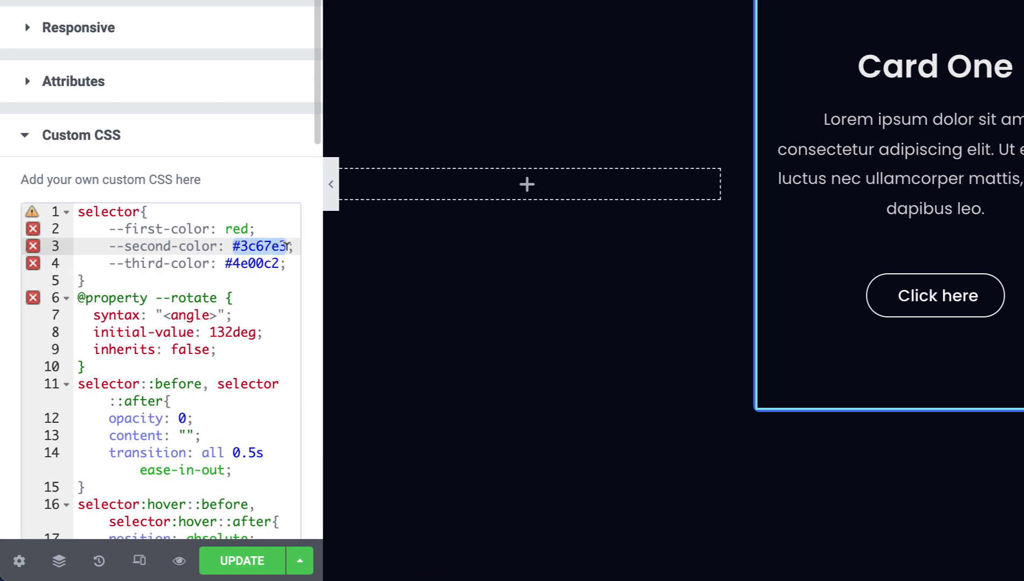
{"action": "type", "text": "green"}
{"action": "left_click", "coordinate": [226, 263]}
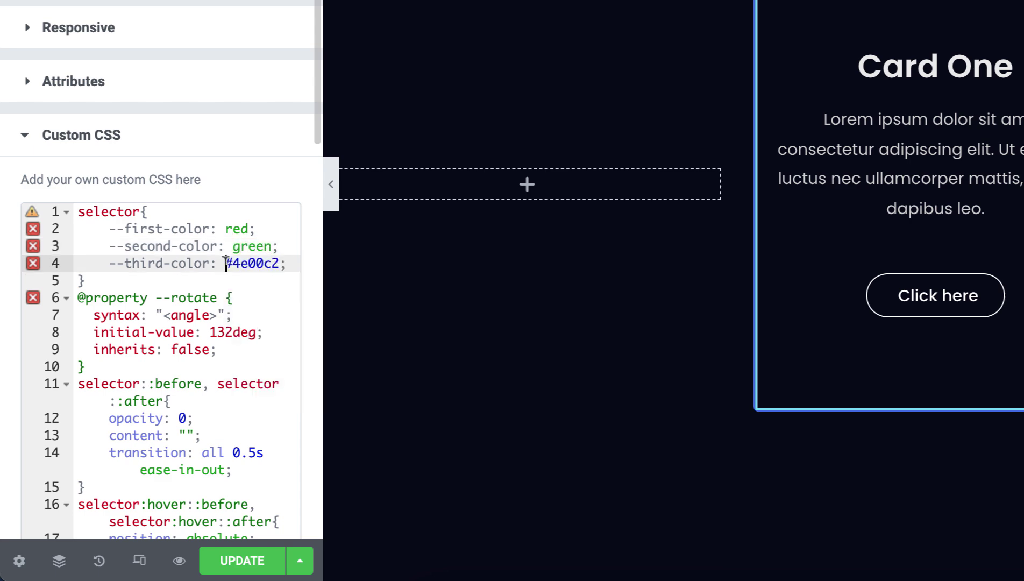
{"action": "left_click_drag", "start_coordinate": [225, 262], "coordinate": [286, 263]}
{"action": "type", "text": "blue"}
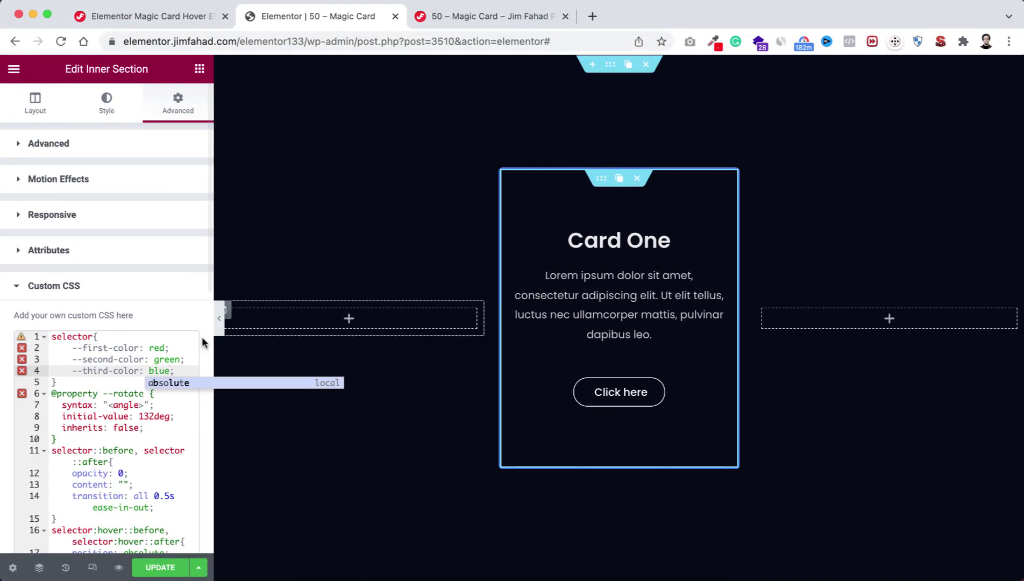
{"action": "left_click", "coordinate": [220, 319]}
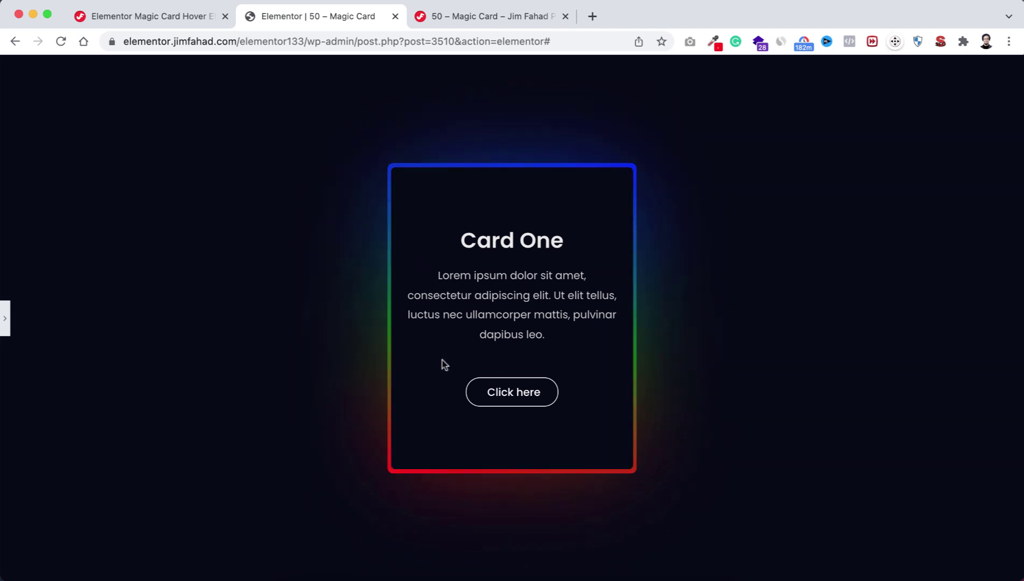
{"action": "left_click", "coordinate": [5, 318]}
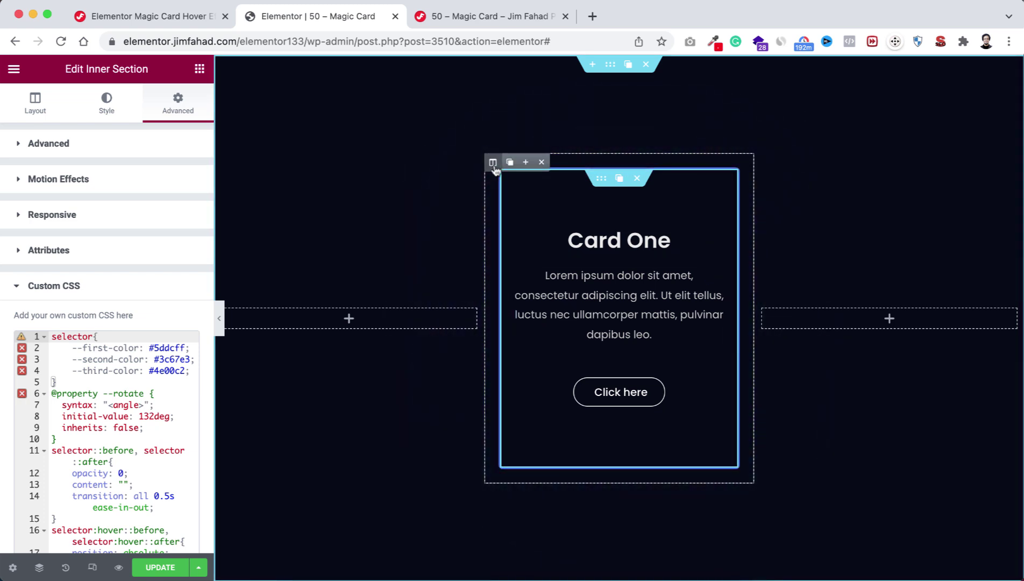
Duplicate the Card One column twice and delete the empty left and right columns
{"action": "left_click", "coordinate": [512, 164]}
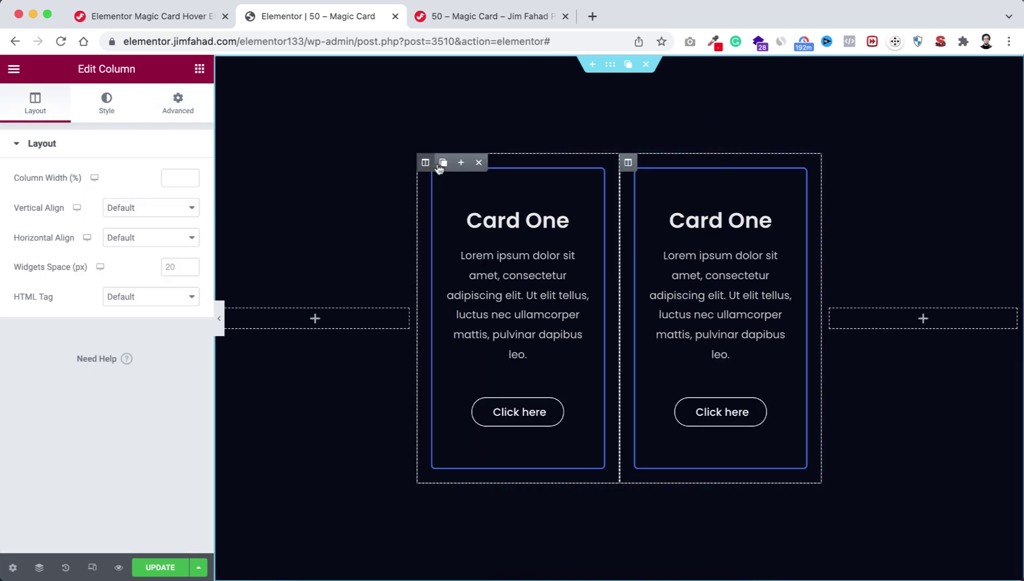
{"action": "left_click", "coordinate": [443, 163]}
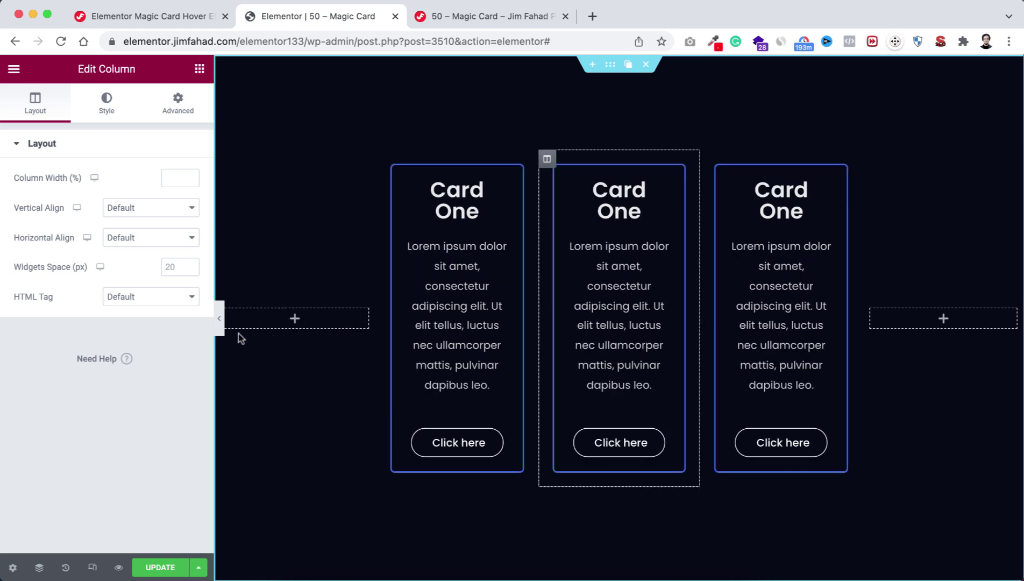
{"action": "mouse_move", "coordinate": [233, 318]}
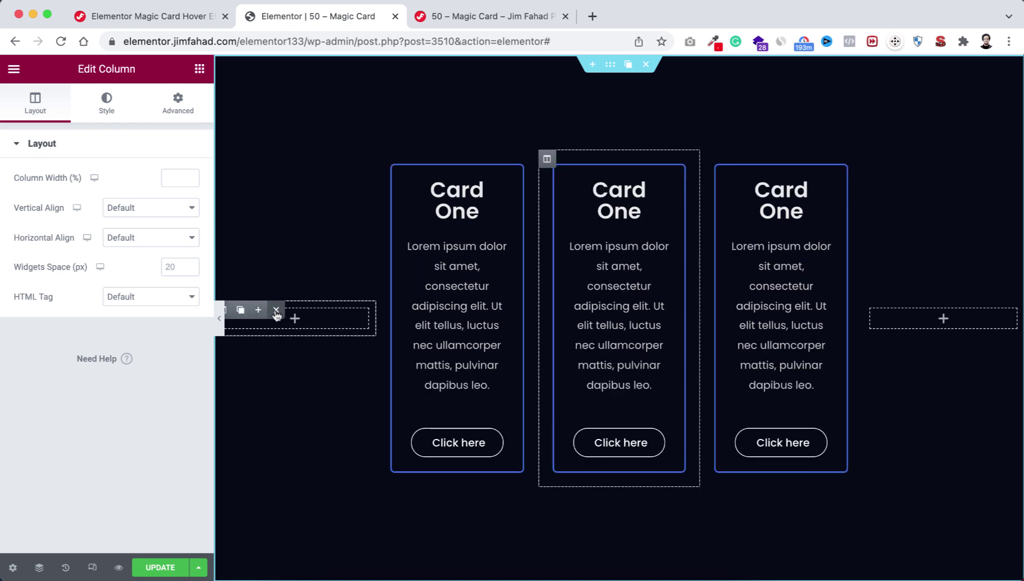
{"action": "left_click", "coordinate": [276, 312]}
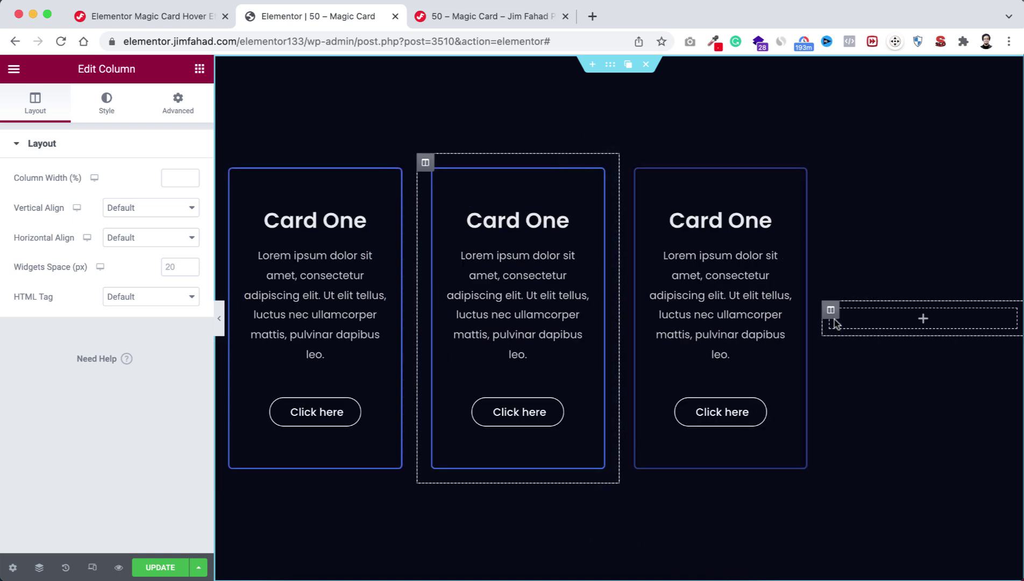
{"action": "left_click", "coordinate": [875, 310]}
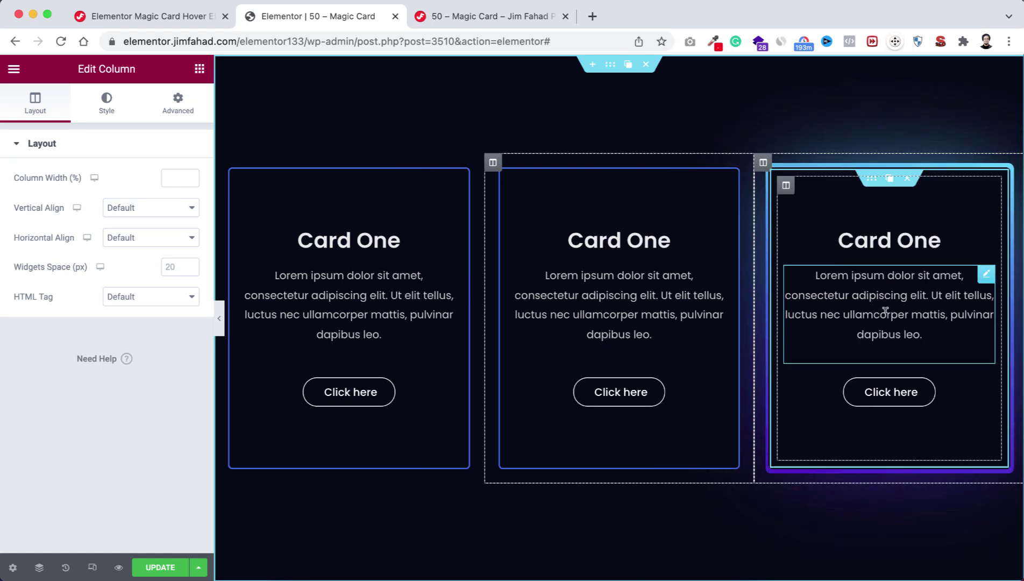
Retitle the middle and right card headings from 'One' to 'Two' and 'Three'
{"action": "double_click", "coordinate": [643, 240]}
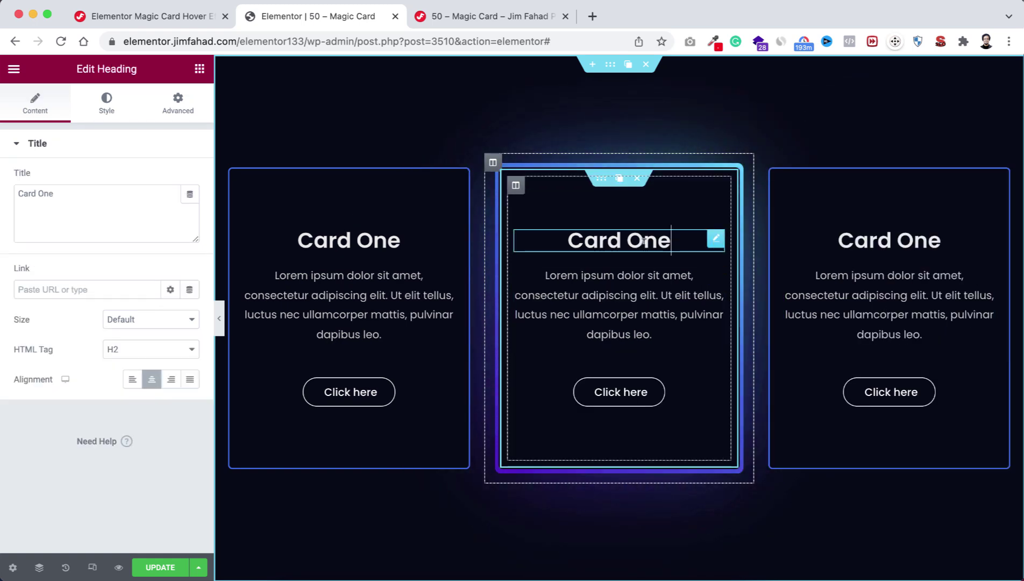
{"action": "type", "text": "Two"}
{"action": "left_click", "coordinate": [912, 240]}
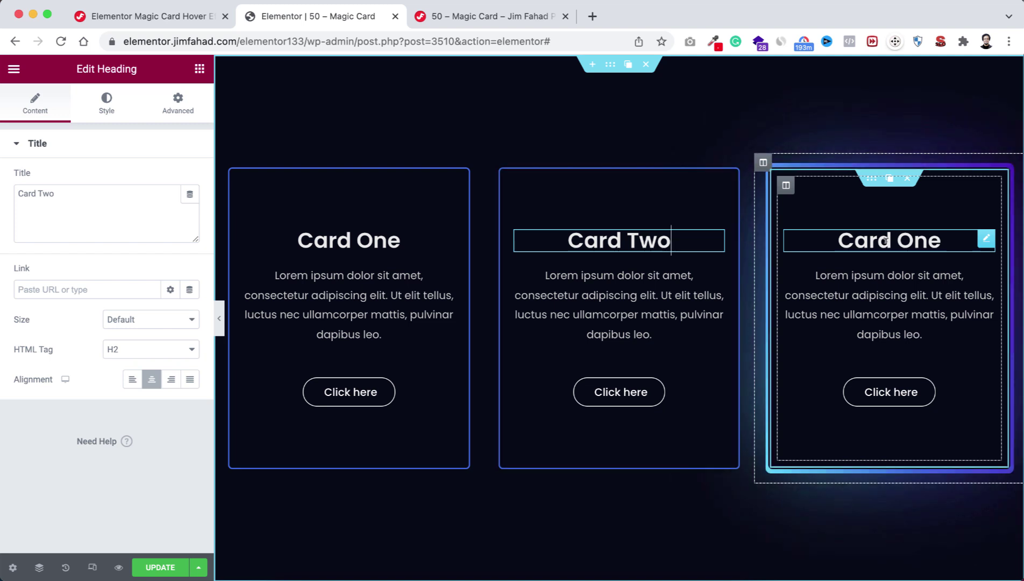
{"action": "double_click", "coordinate": [912, 239]}
{"action": "type", "text": "Three"}
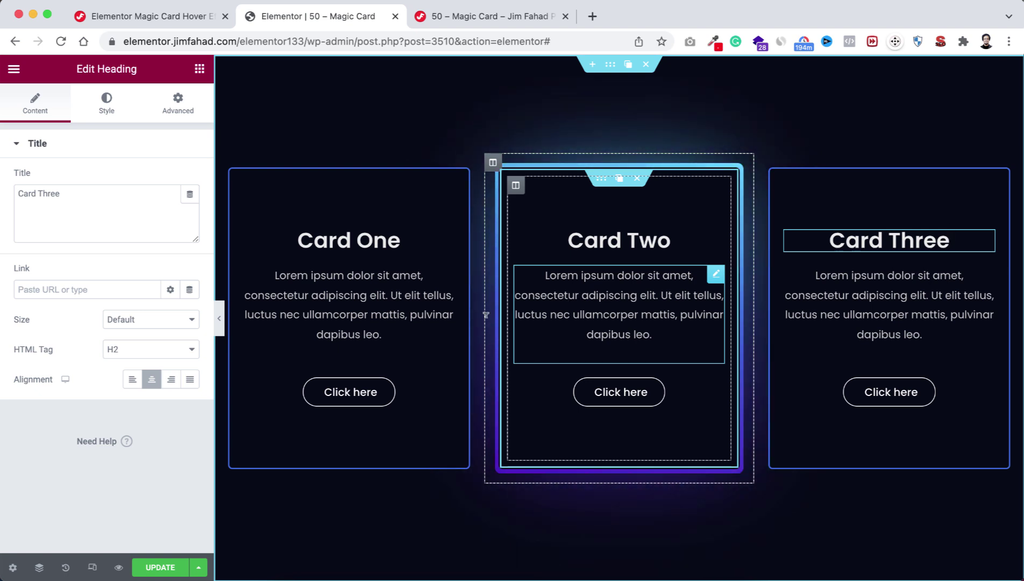
{"action": "left_click", "coordinate": [91, 568]}
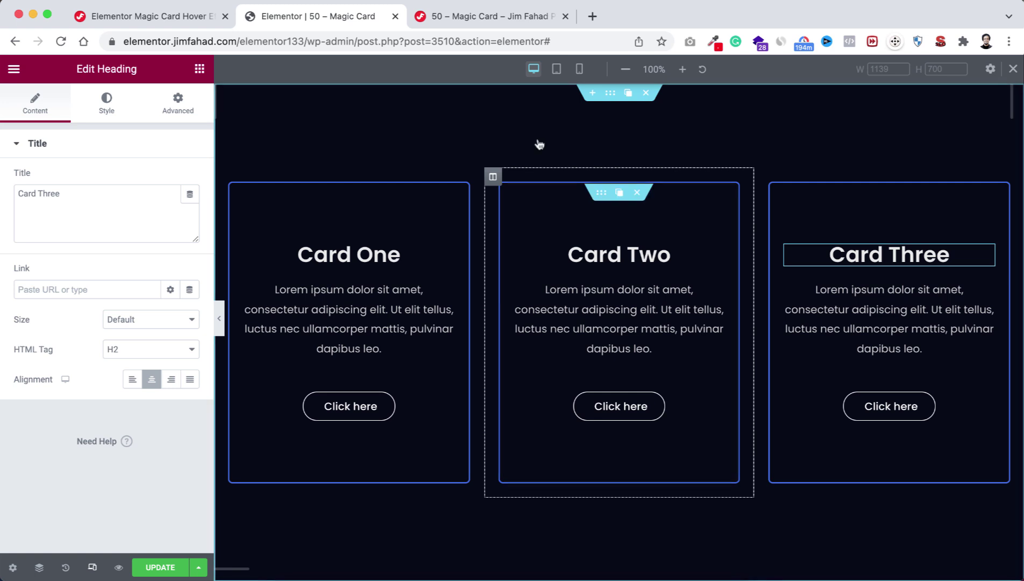
{"action": "left_click", "coordinate": [556, 69]}
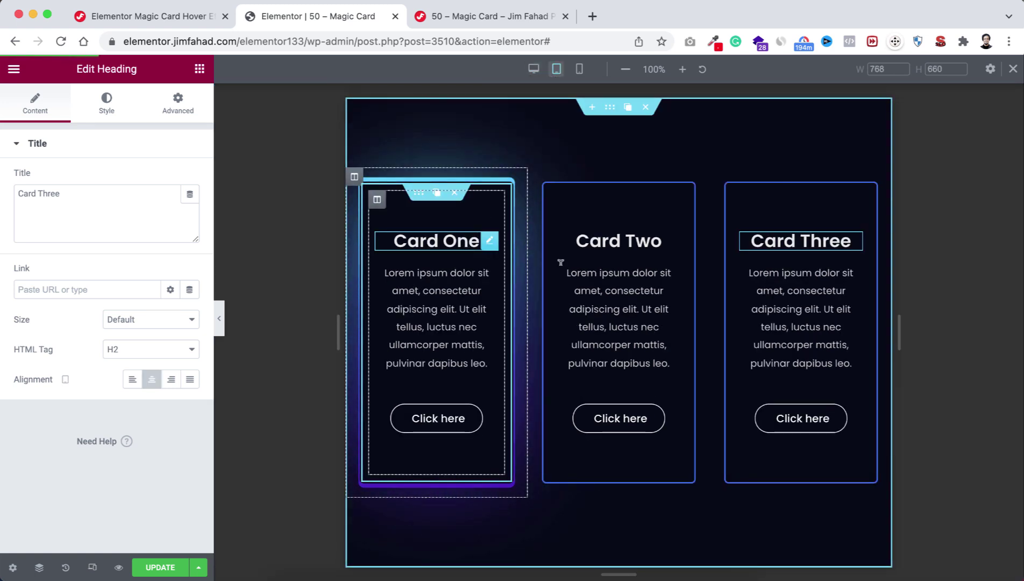
{"action": "left_click", "coordinate": [579, 69]}
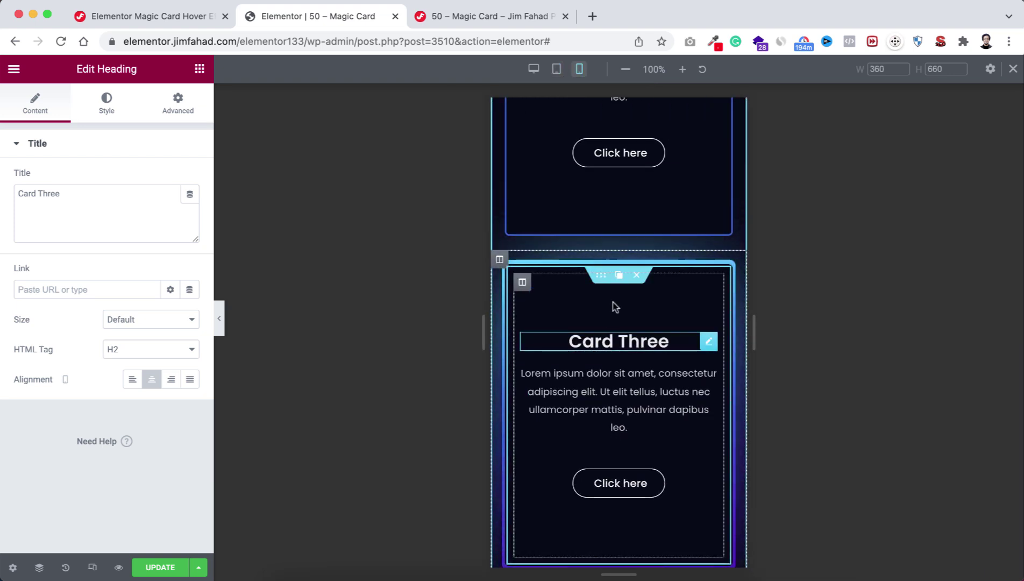
{"action": "scroll", "coordinate": [612, 304], "scroll_direction": "up", "scroll_amount": 5}
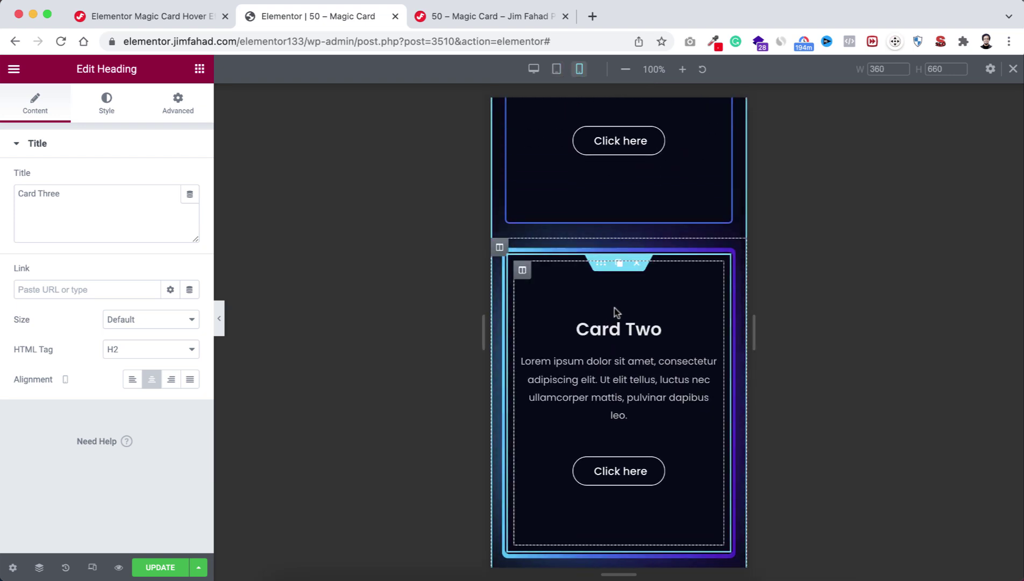
{"action": "scroll", "coordinate": [614, 308], "scroll_direction": "up", "scroll_amount": 3}
{"action": "scroll", "coordinate": [622, 284], "scroll_direction": "up", "scroll_amount": 1}
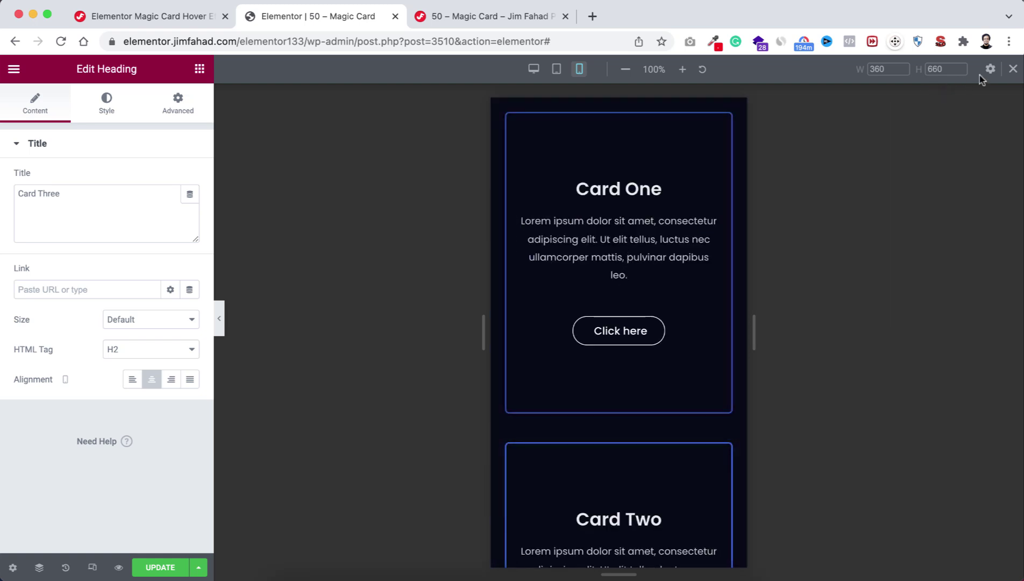
{"action": "left_click", "coordinate": [1013, 70]}
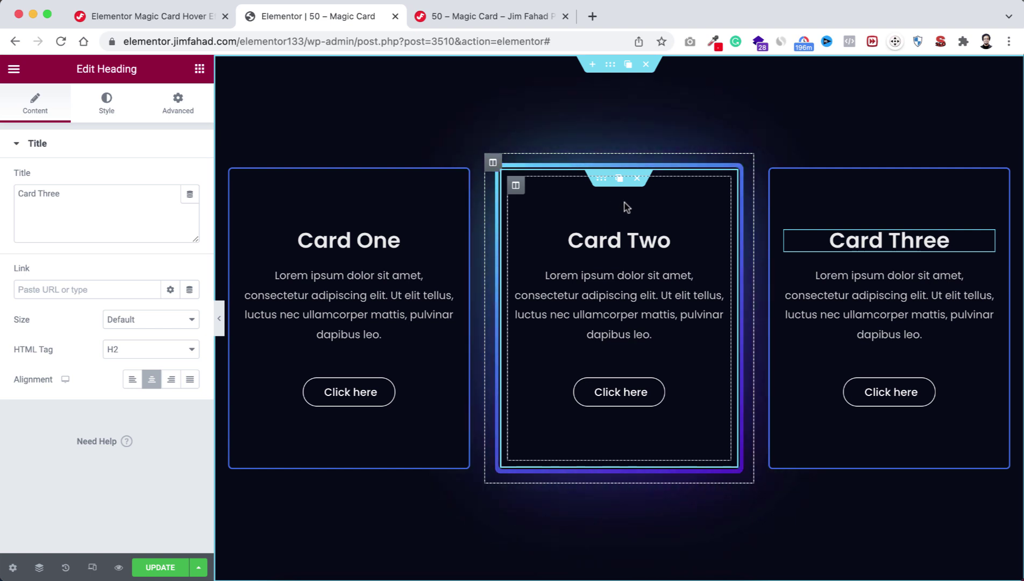
Show the Advanced > Custom CSS code of Card Two's inner section
{"action": "left_click", "coordinate": [601, 181]}
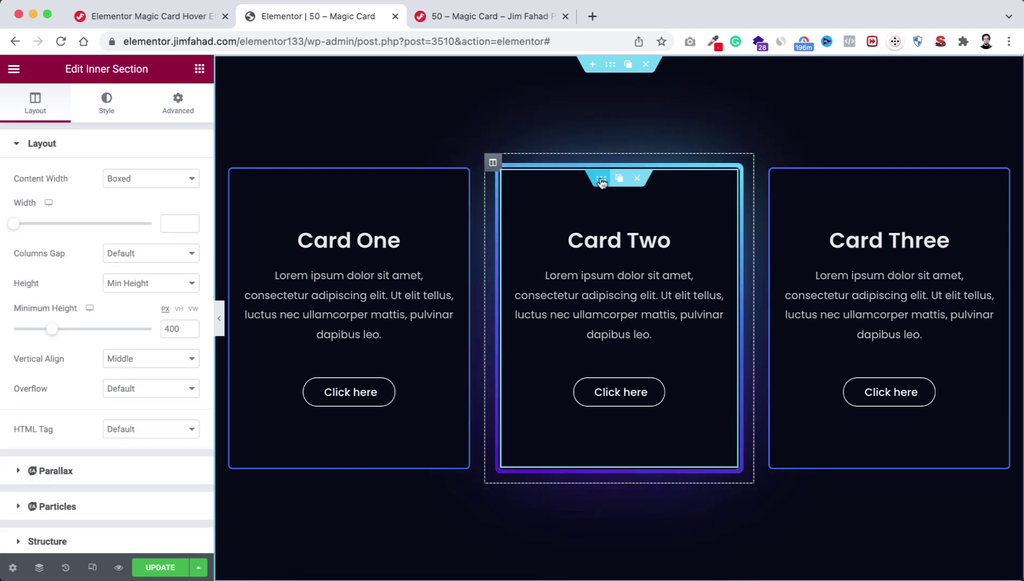
{"action": "left_click", "coordinate": [185, 109]}
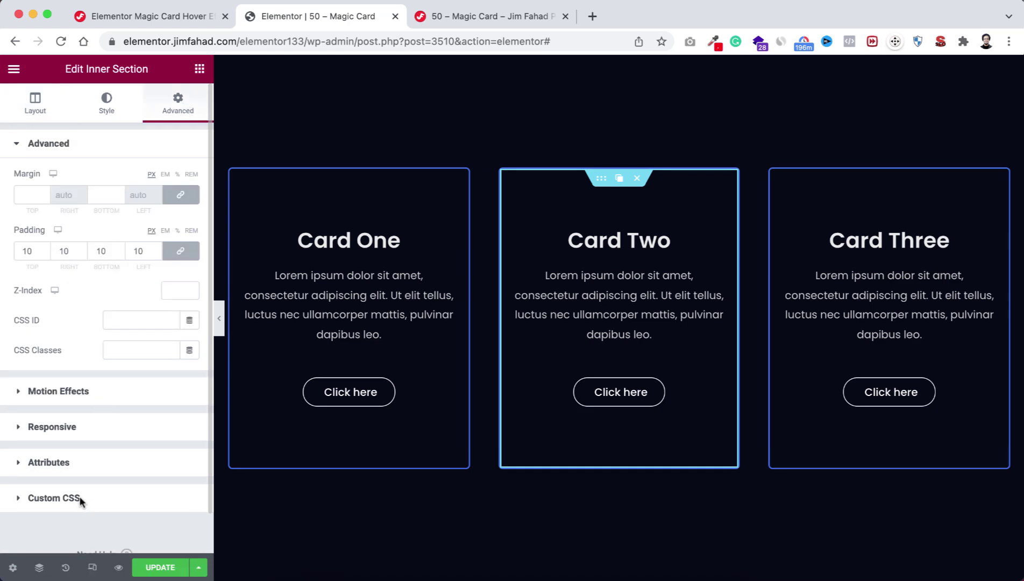
{"action": "left_click", "coordinate": [54, 498]}
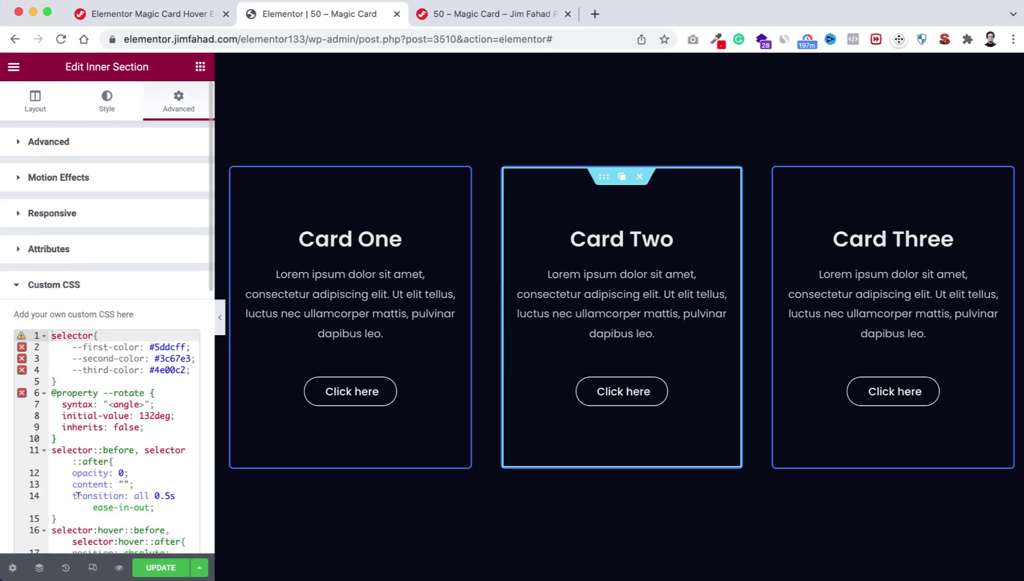
{"action": "scroll", "coordinate": [122, 476], "scroll_direction": "down", "scroll_amount": 3}
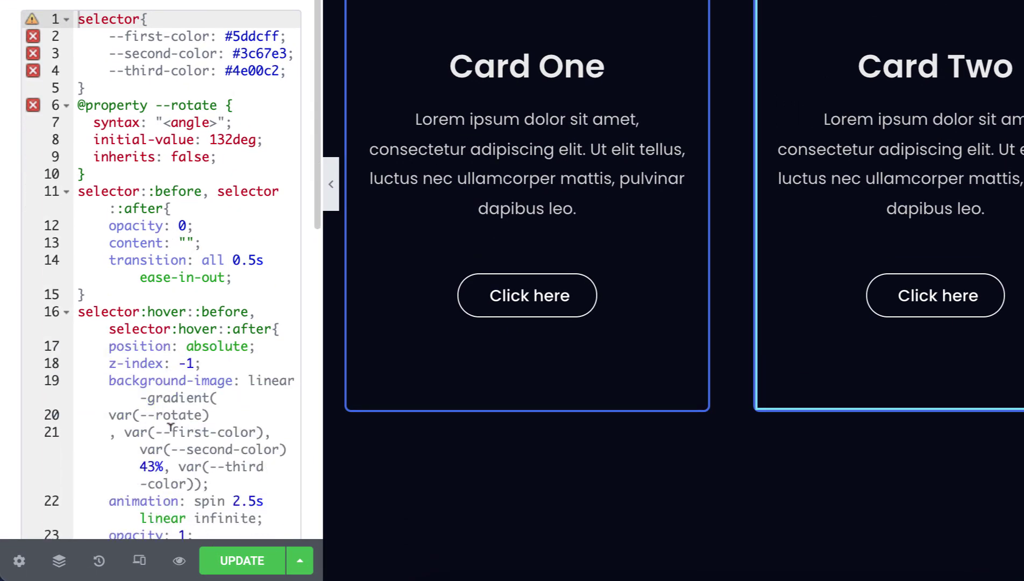
{"action": "scroll", "coordinate": [170, 426], "scroll_direction": "down", "scroll_amount": 3}
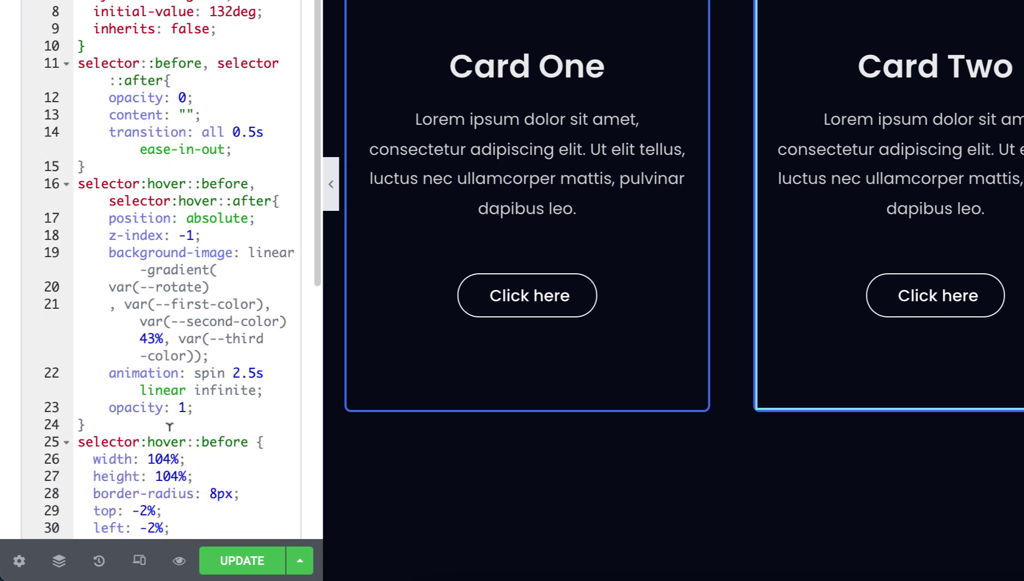
Delete ':hover' from the selectors on lines 16, 25 and 32, then preview the cards
{"action": "left_click_drag", "start_coordinate": [142, 182], "coordinate": [183, 181]}
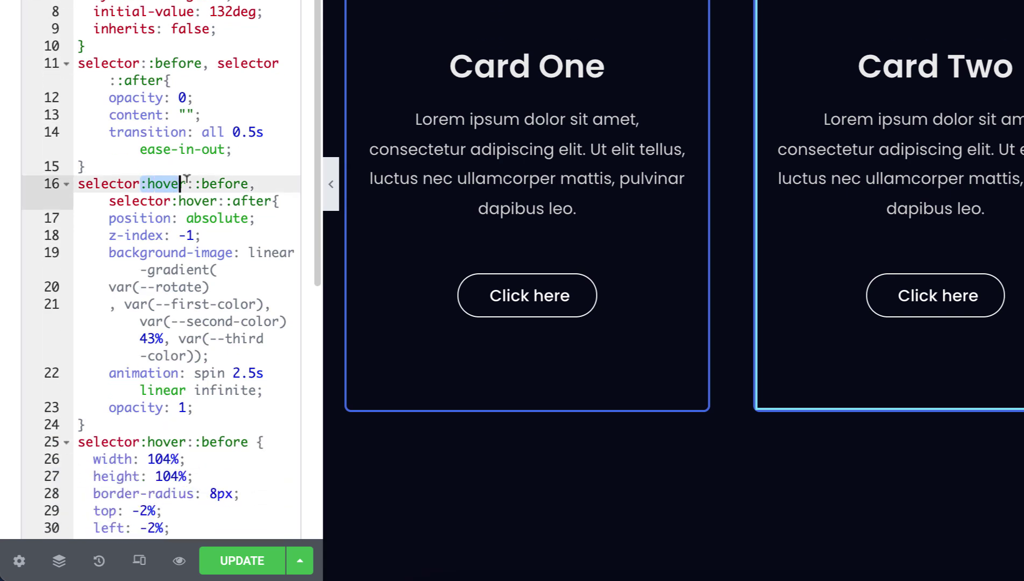
{"action": "key", "text": "BackSpace"}
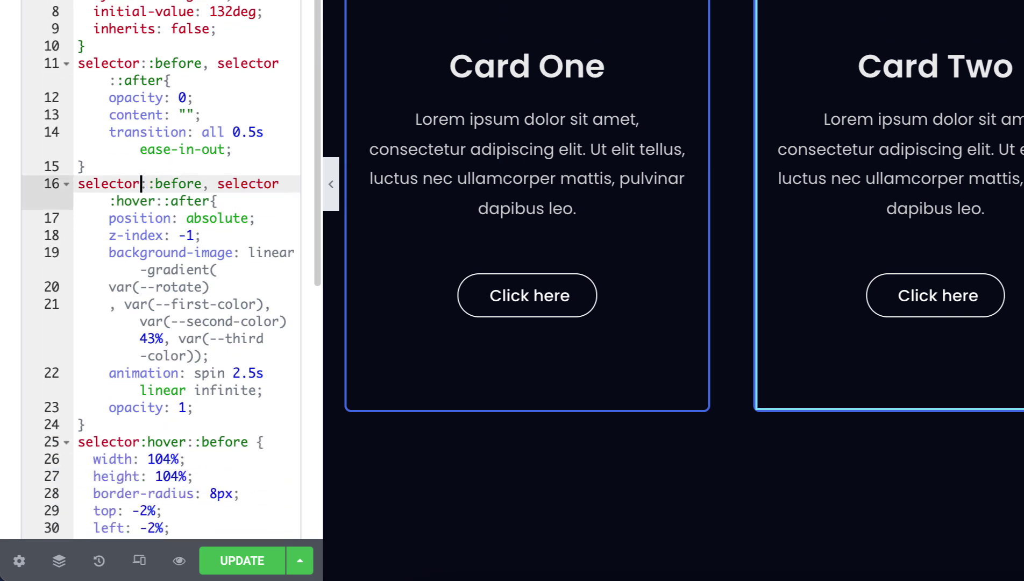
{"action": "left_click", "coordinate": [113, 199]}
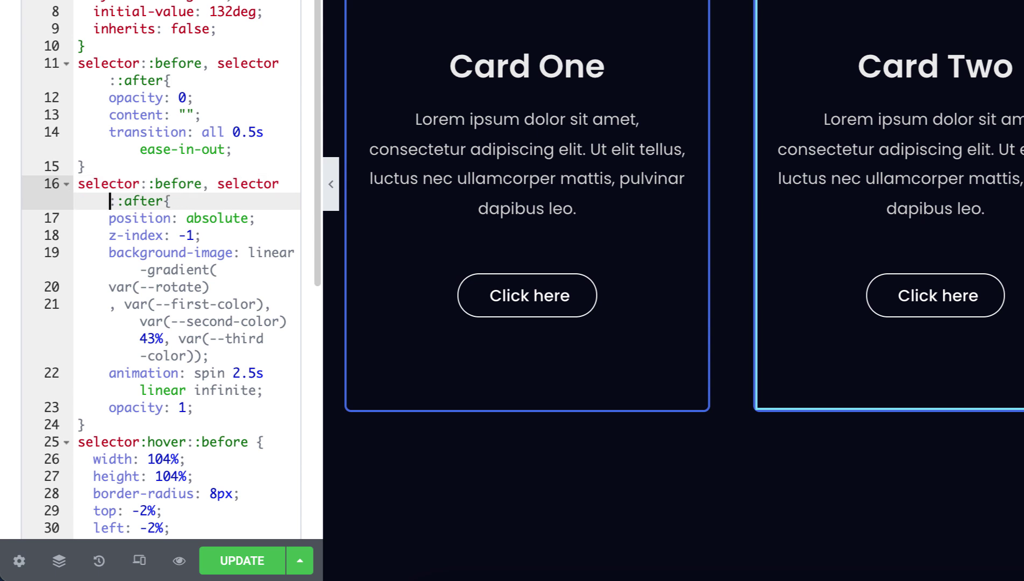
{"action": "scroll", "coordinate": [173, 265], "scroll_direction": "down", "scroll_amount": 4}
{"action": "left_click", "coordinate": [142, 263]}
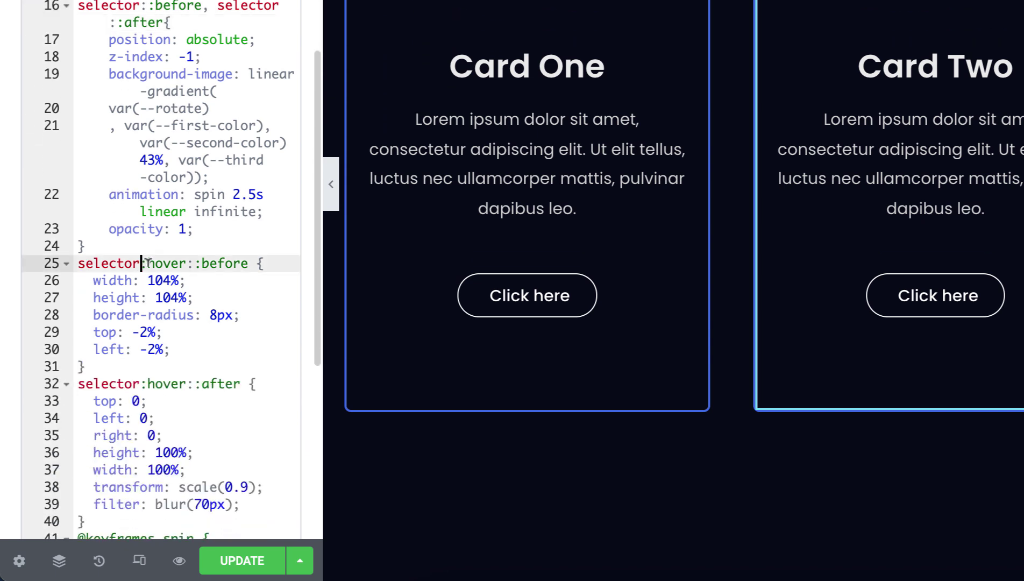
{"action": "key", "text": "BackSpace"}
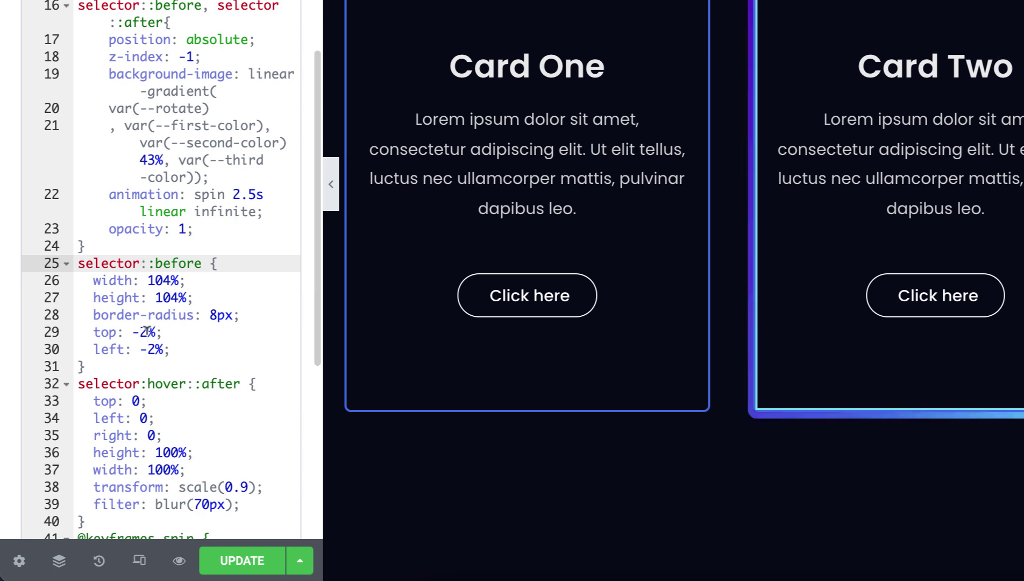
{"action": "left_click_drag", "start_coordinate": [140, 383], "coordinate": [186, 383]}
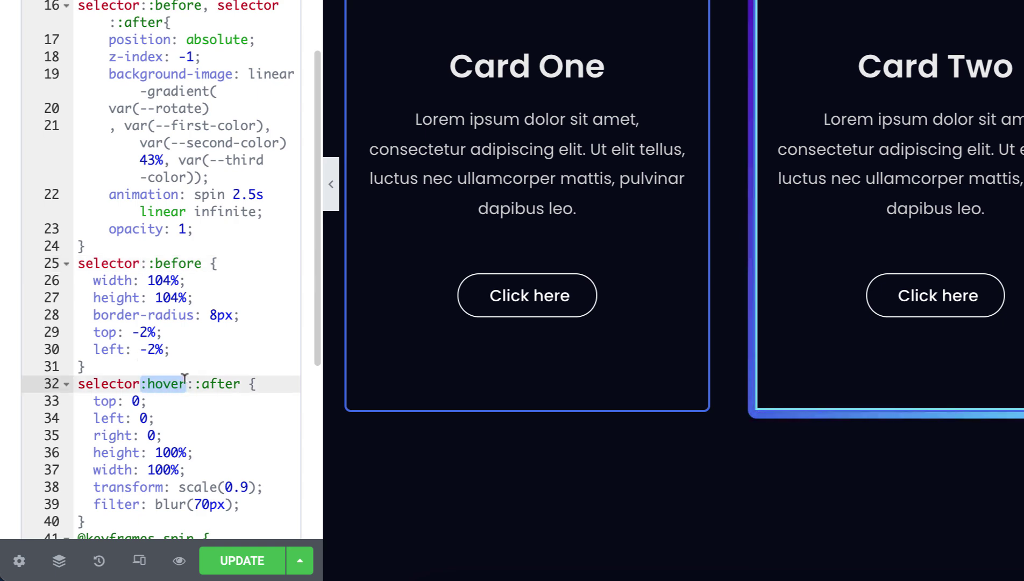
{"action": "key", "text": "BackSpace"}
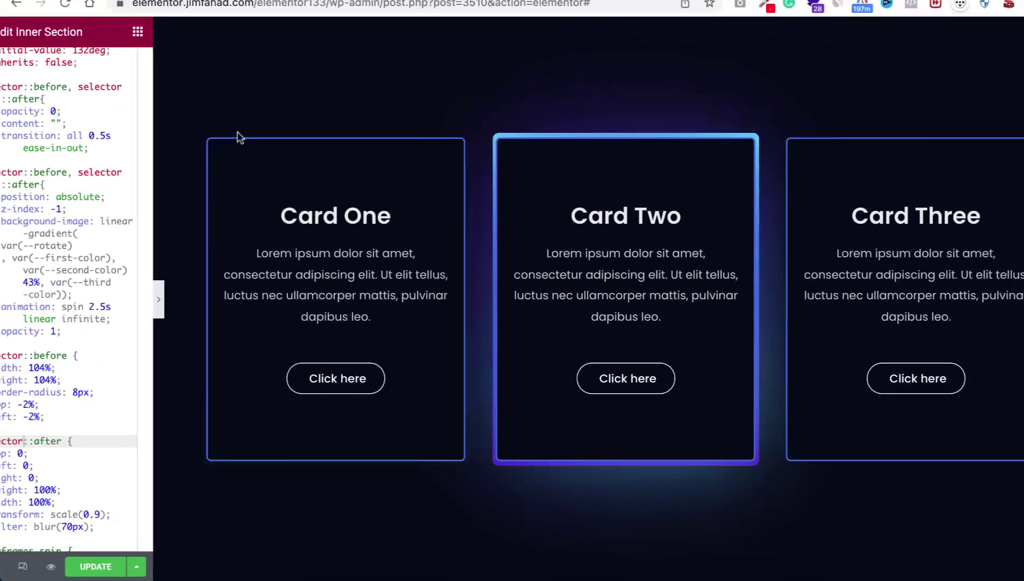
{"action": "key", "text": "super+p"}
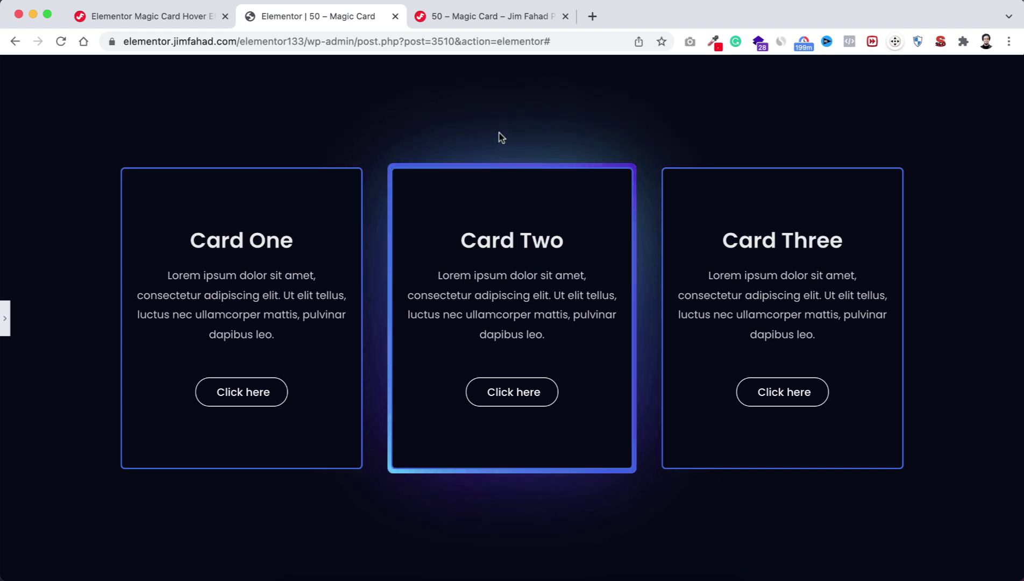
Restore the editor panel showing Card Two's custom CSS
{"action": "left_click", "coordinate": [5, 318]}
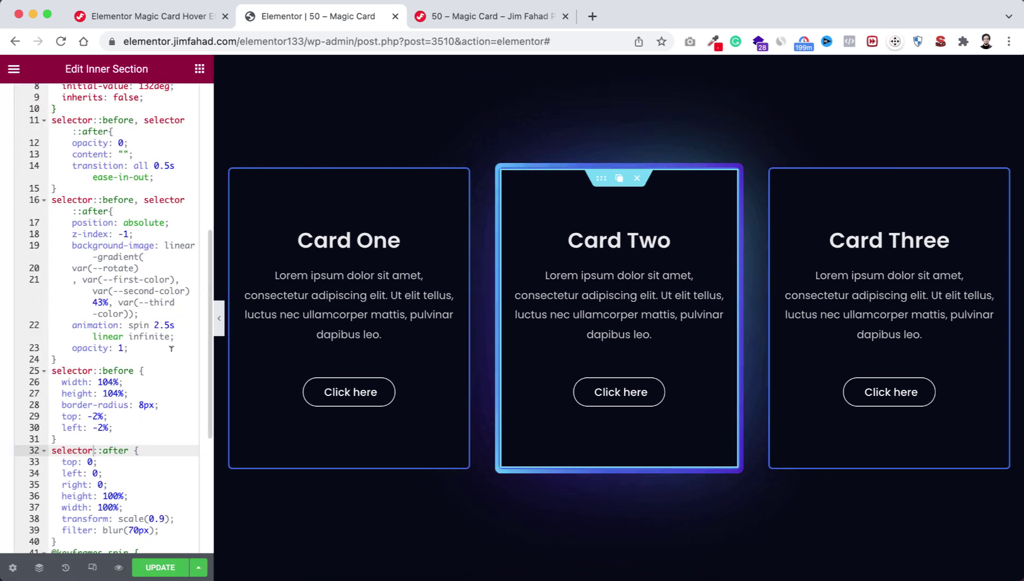
Update the page and hide the editor panel to preview the three cards
{"action": "left_click", "coordinate": [157, 566]}
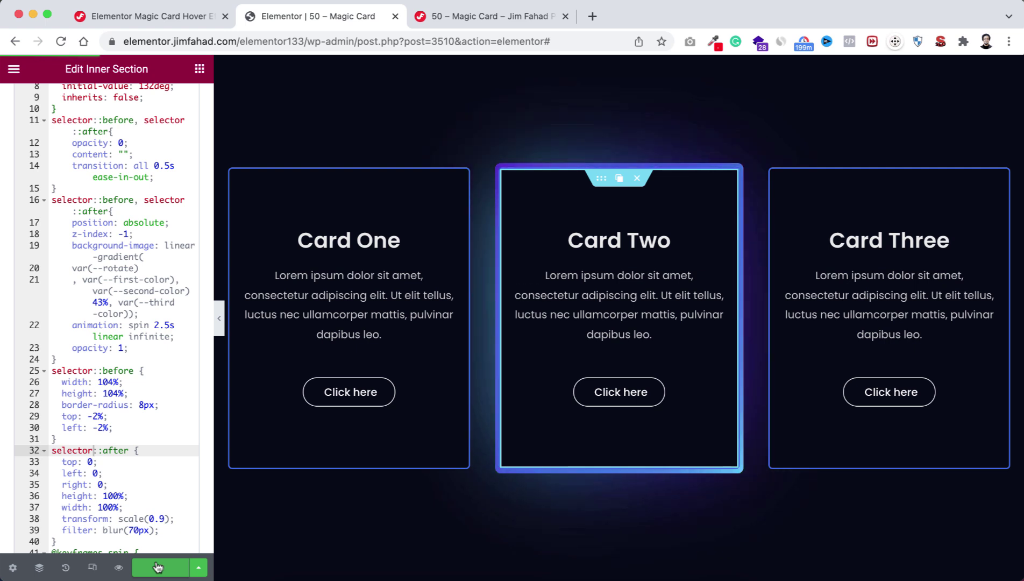
{"action": "key", "text": "super+p"}
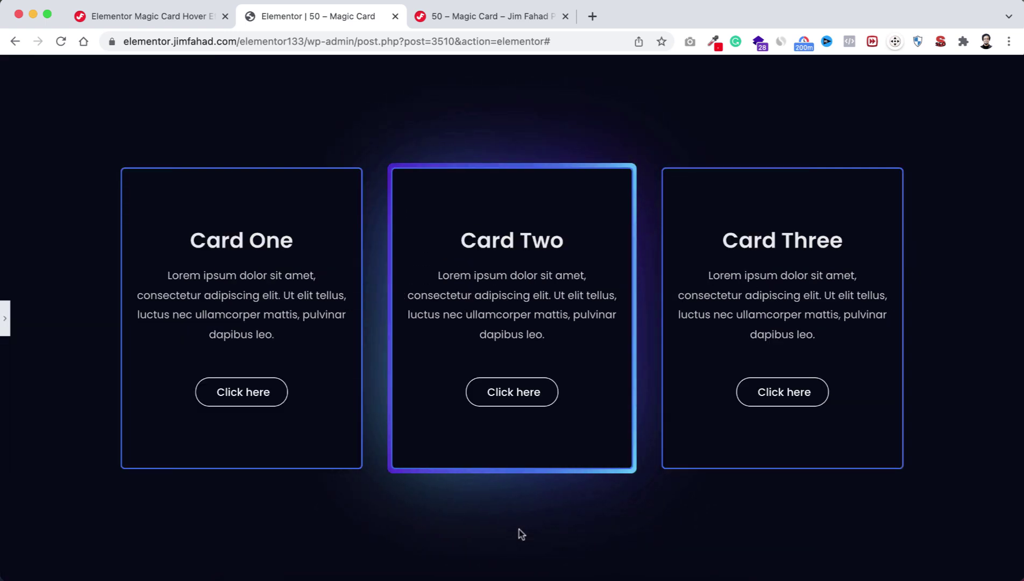